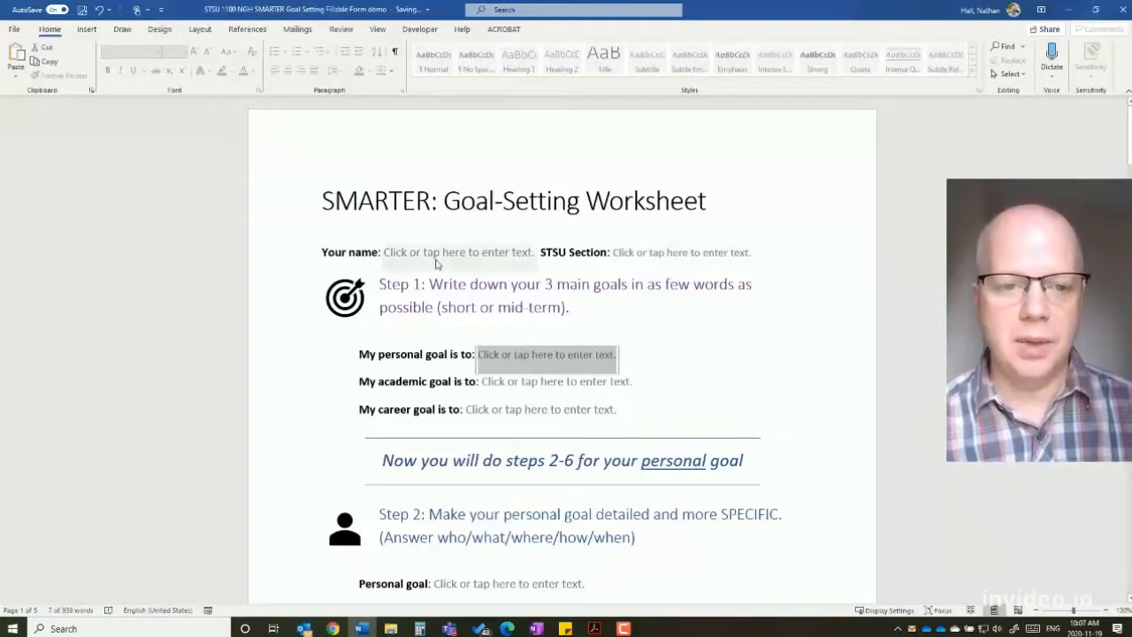
# - Try out the STSU Section, personal goal and Your name fill-in fields
pyautogui.click(437, 254)
pyautogui.click(637, 252)
pyautogui.click(538, 360)
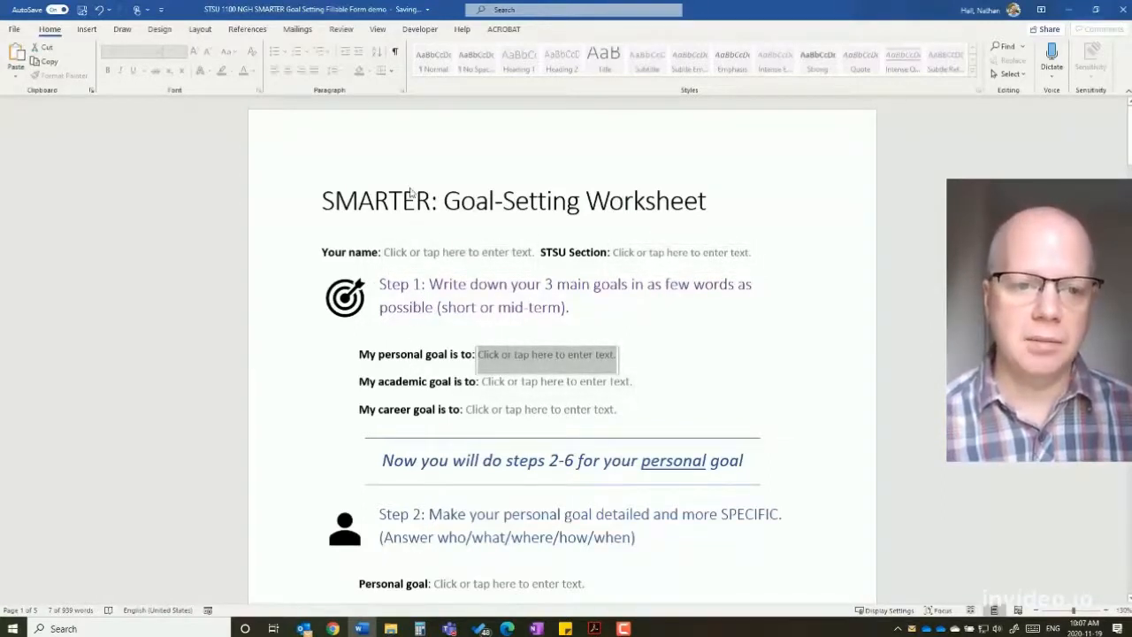
pyautogui.click(414, 253)
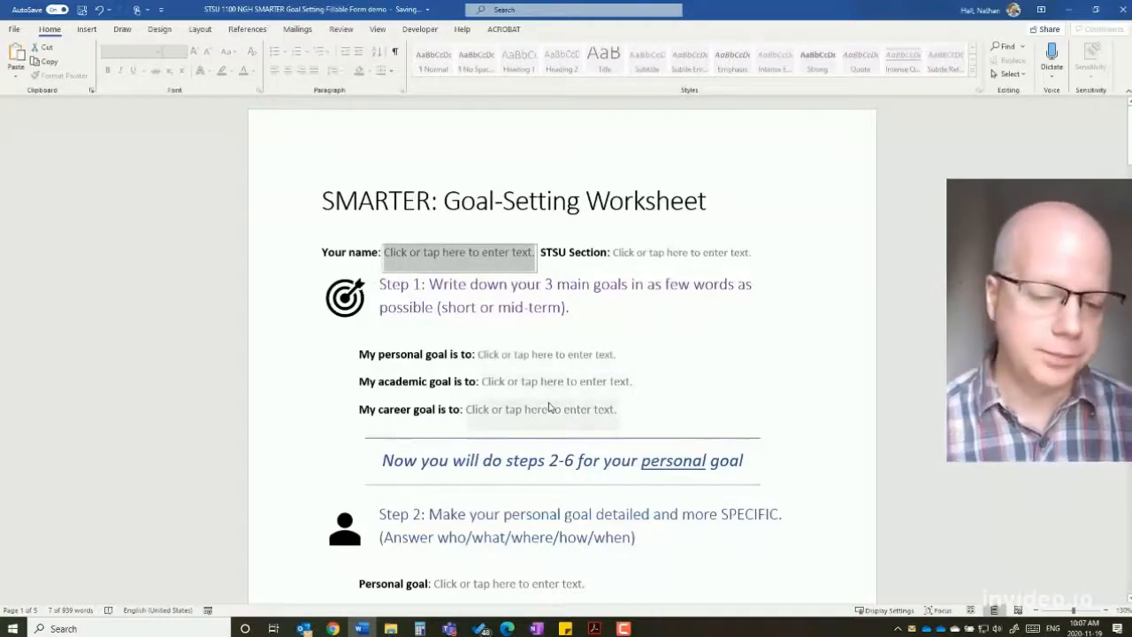
# - Change the goal deadline date to November 10, 2020 in the date picker
pyautogui.scroll(-3, 475, 309)
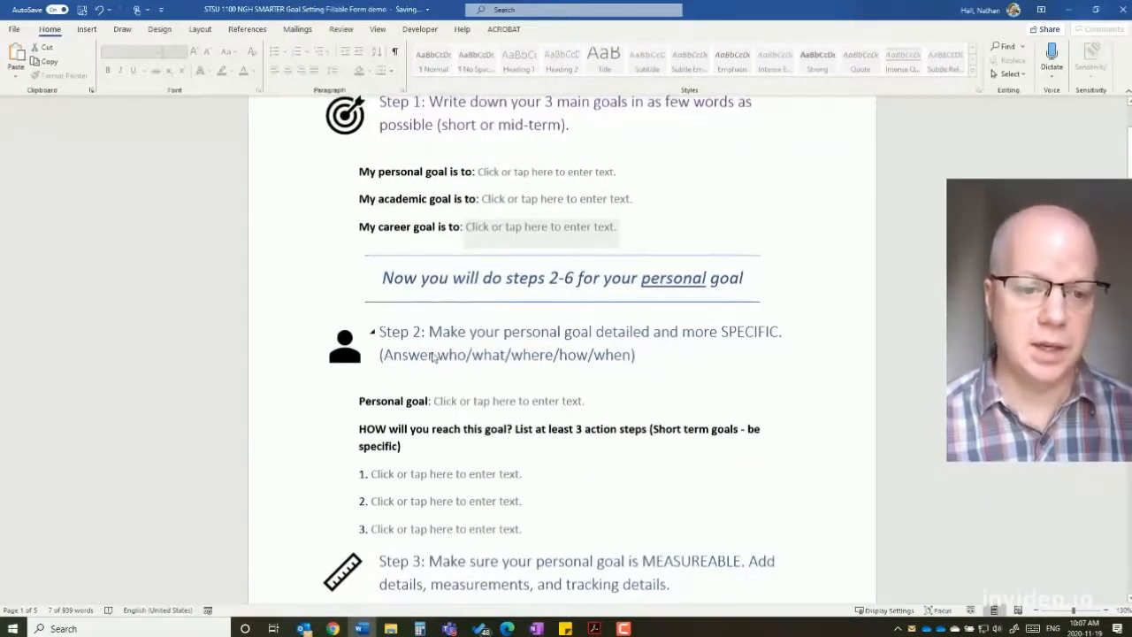
pyautogui.scroll(-4, 434, 356)
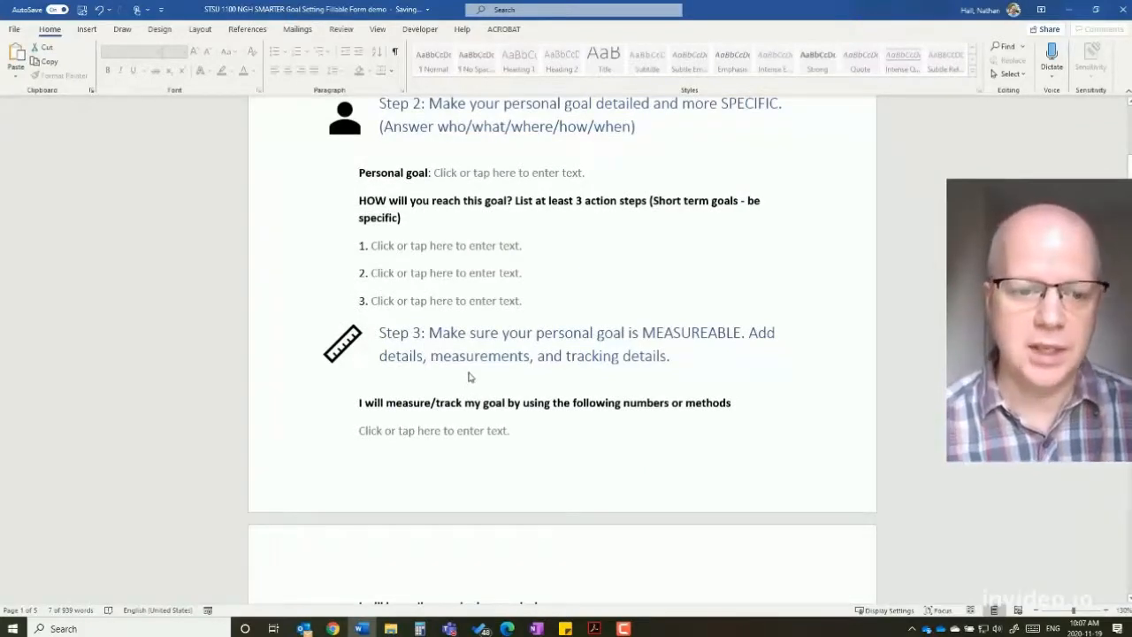
pyautogui.scroll(-6, 468, 375)
pyautogui.scroll(-1, 469, 375)
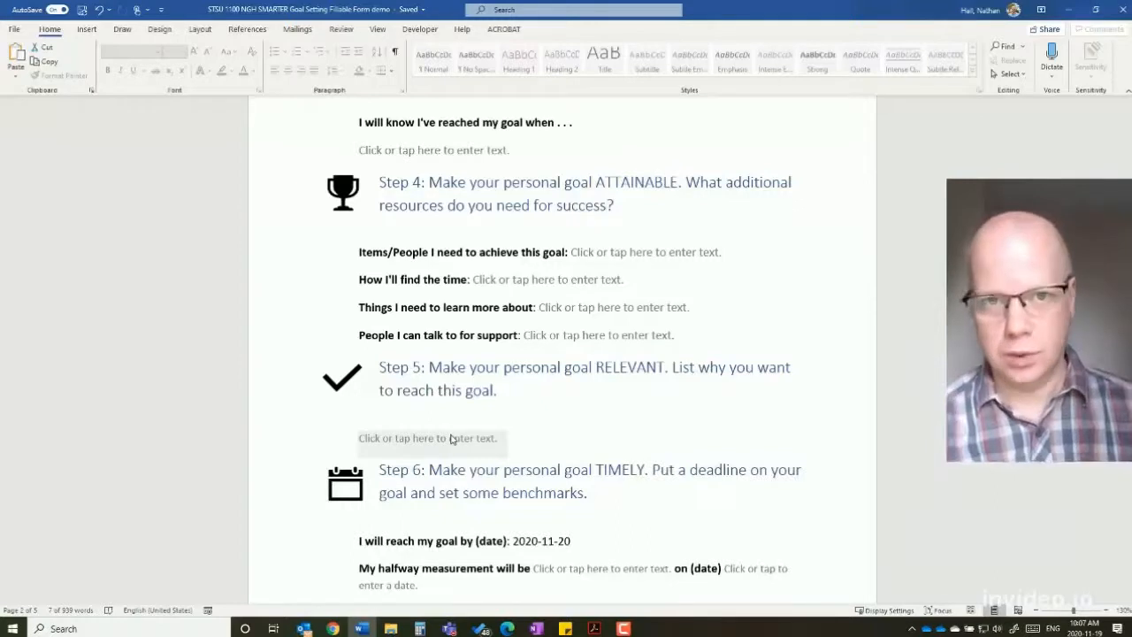
pyautogui.scroll(-3, 450, 439)
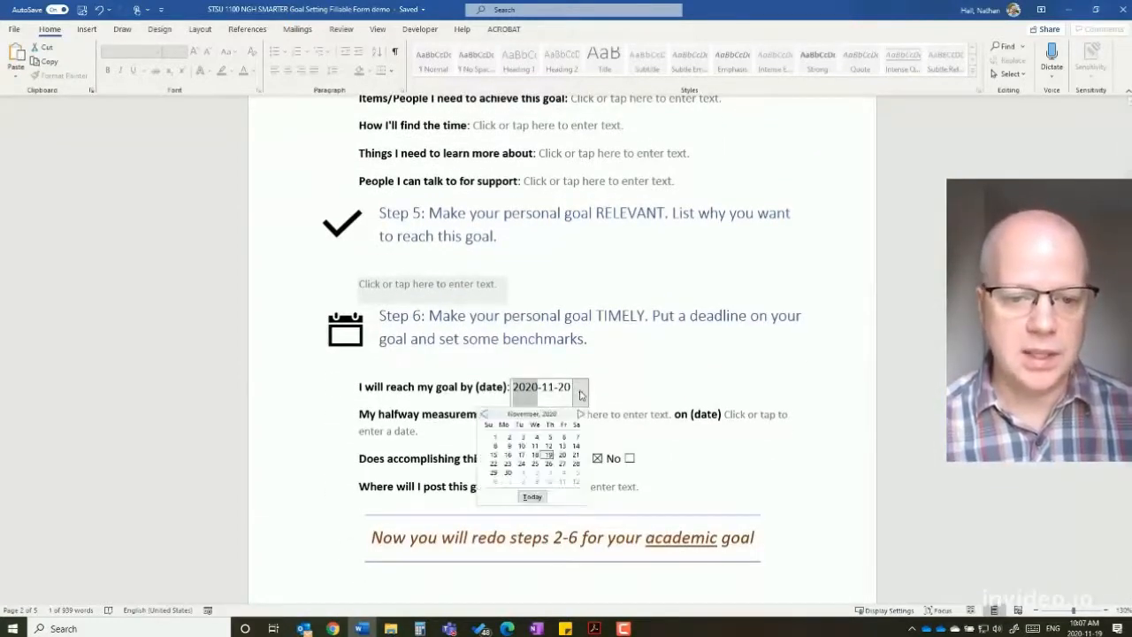
pyautogui.click(581, 390)
pyautogui.click(522, 446)
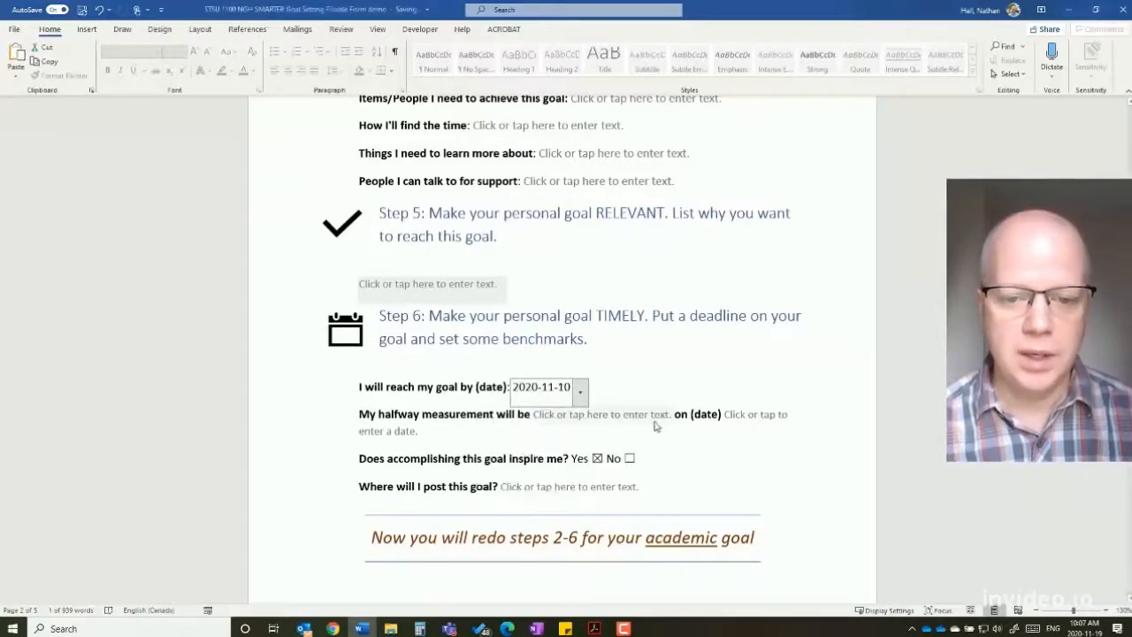
# - Select the Yes/No inspiration question, then return to the Your name field at the top
pyautogui.click(627, 459)
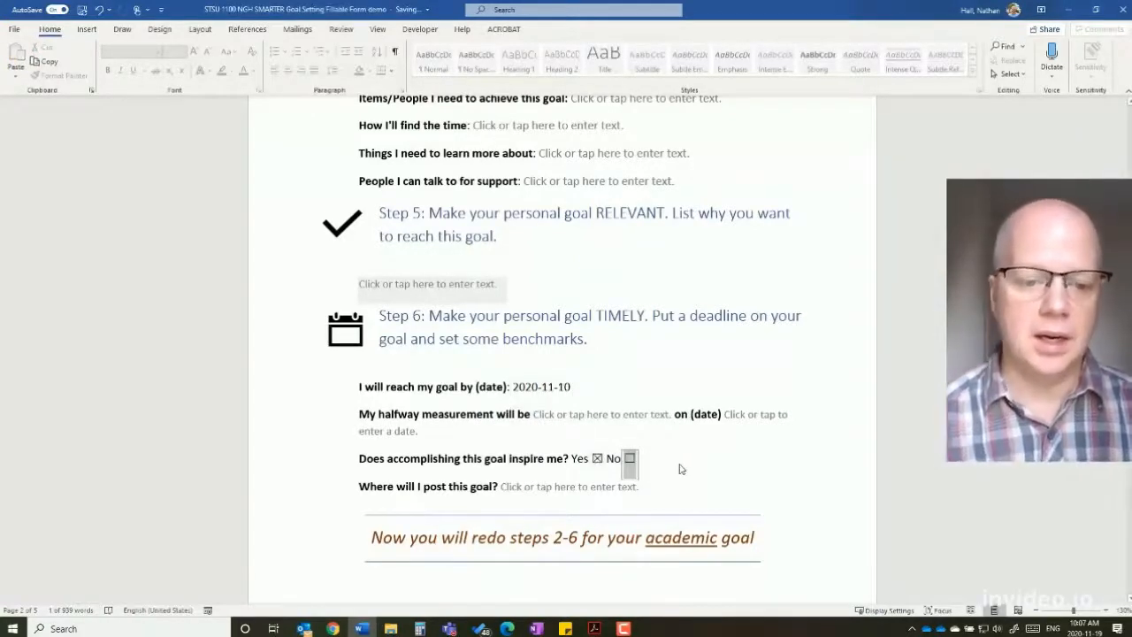
pyautogui.scroll(-3, 677, 466)
pyautogui.scroll(15, 678, 469)
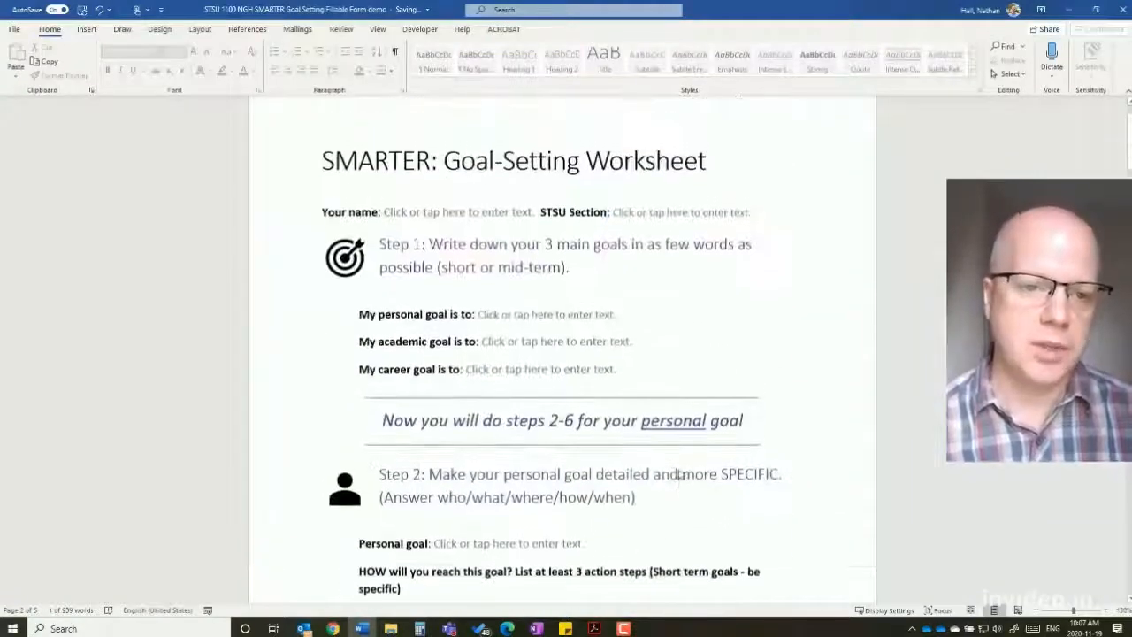
pyautogui.click(409, 205)
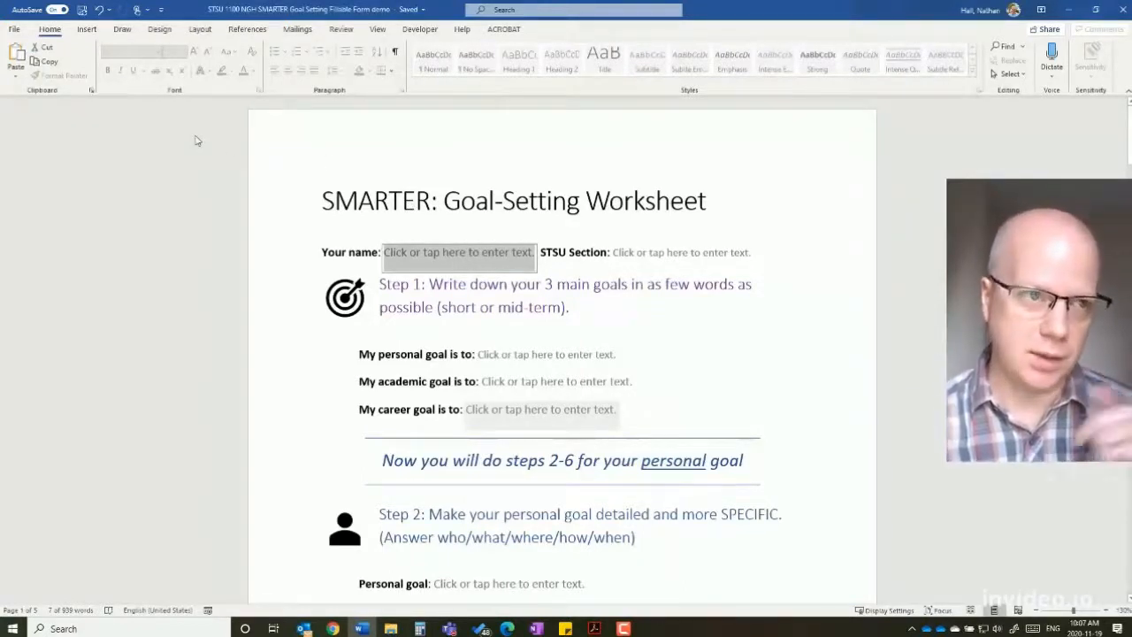
# - Create a new blank document and close the Restrict Editing pane
pyautogui.click(14, 30)
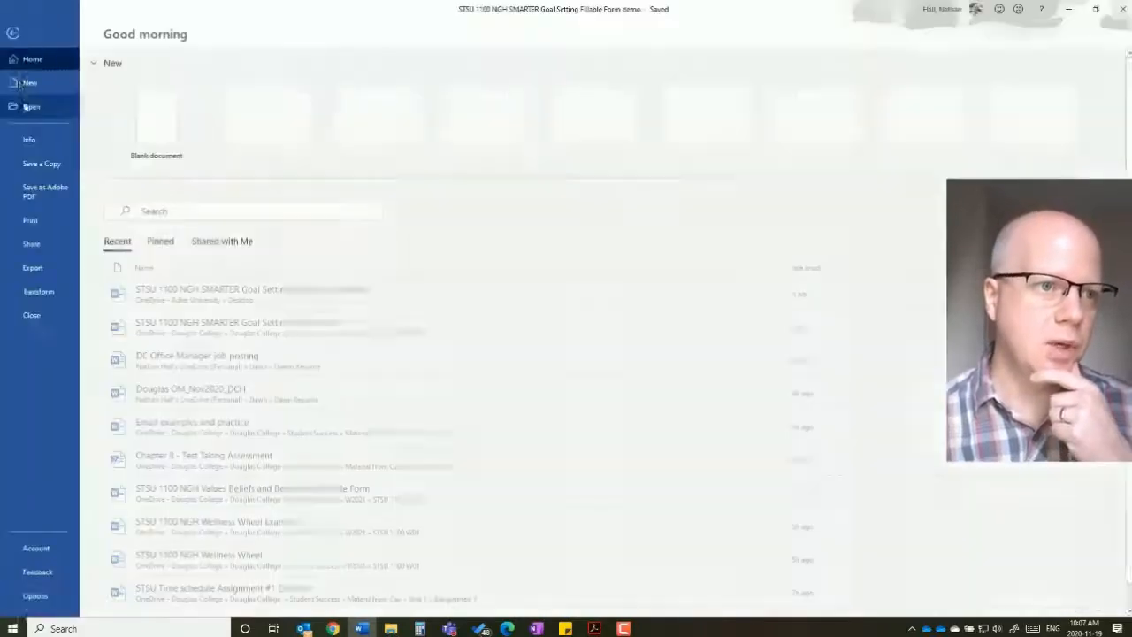
pyautogui.click(27, 84)
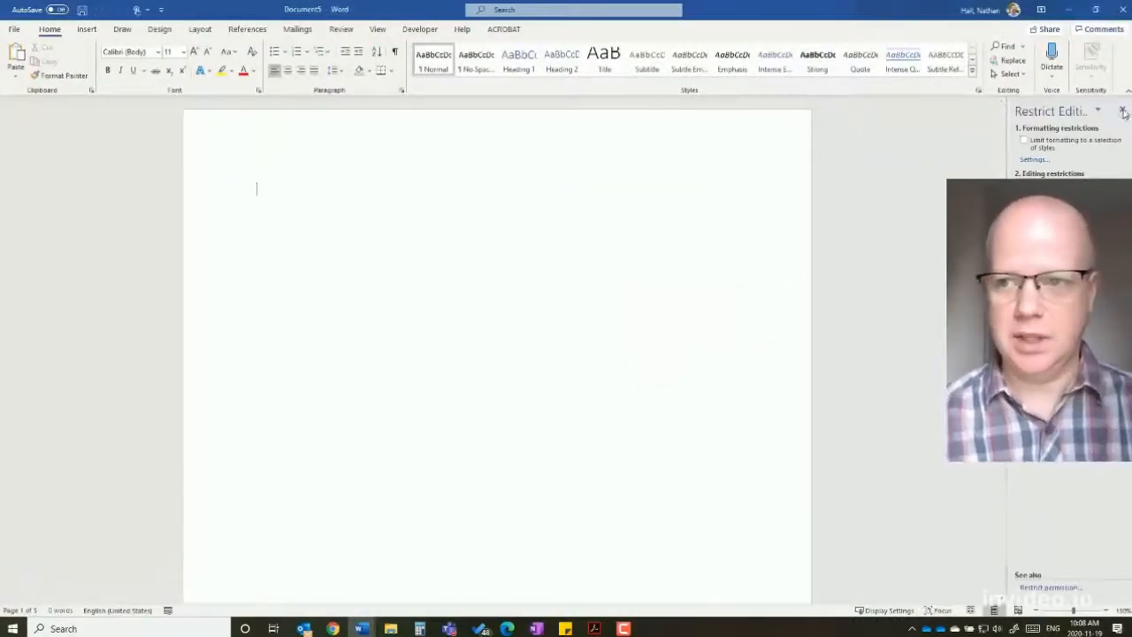
pyautogui.click(1123, 113)
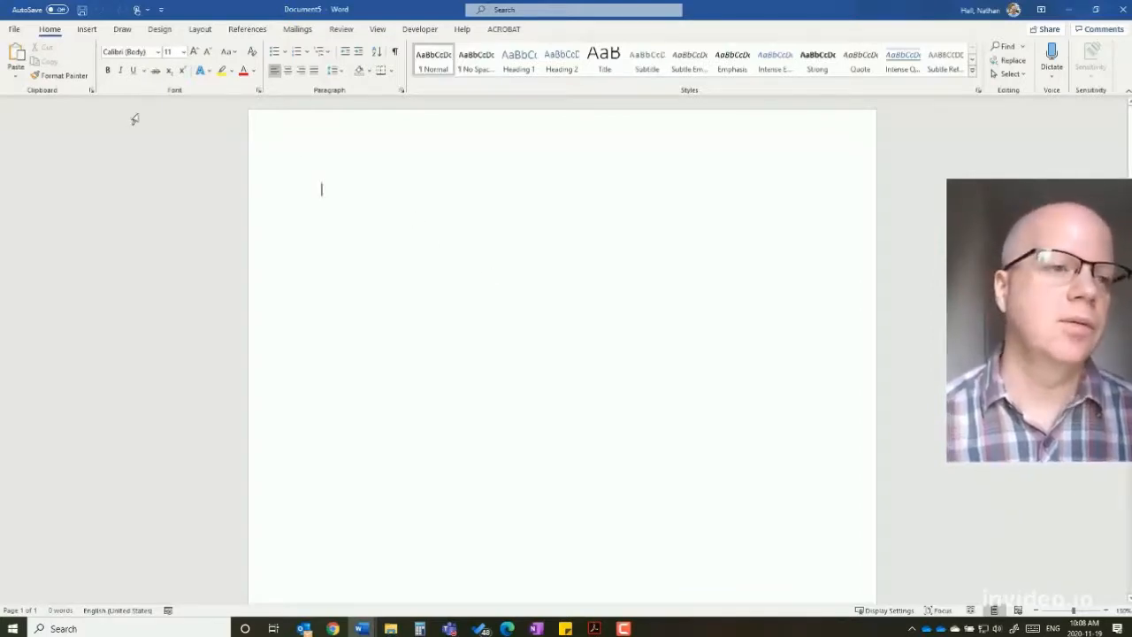
pyautogui.click(14, 29)
pyautogui.click(36, 595)
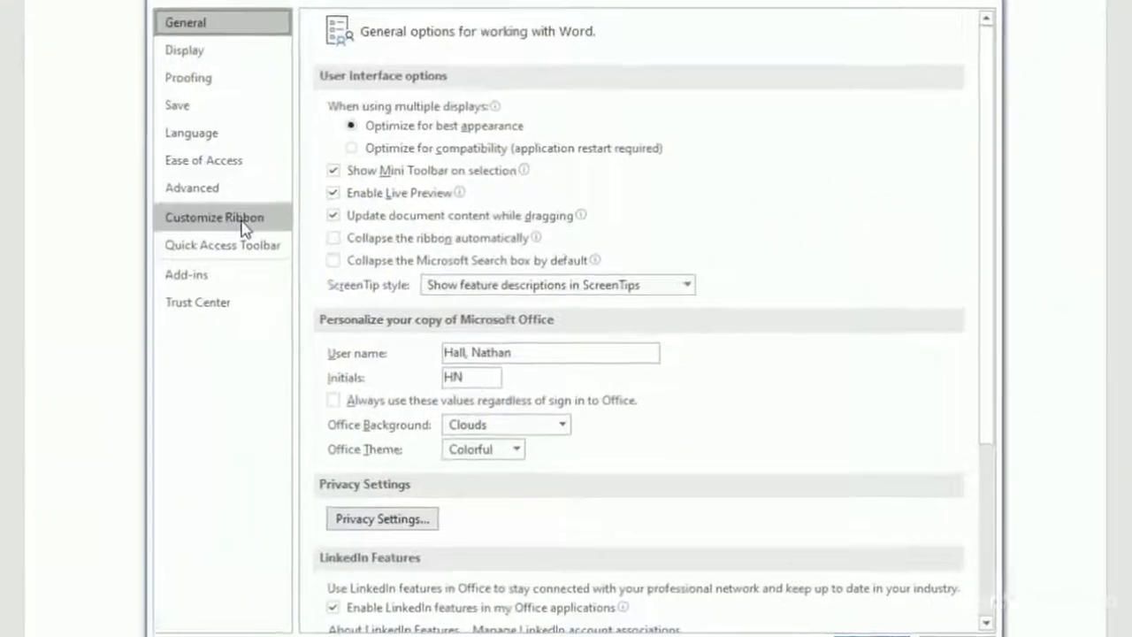
pyautogui.click(242, 225)
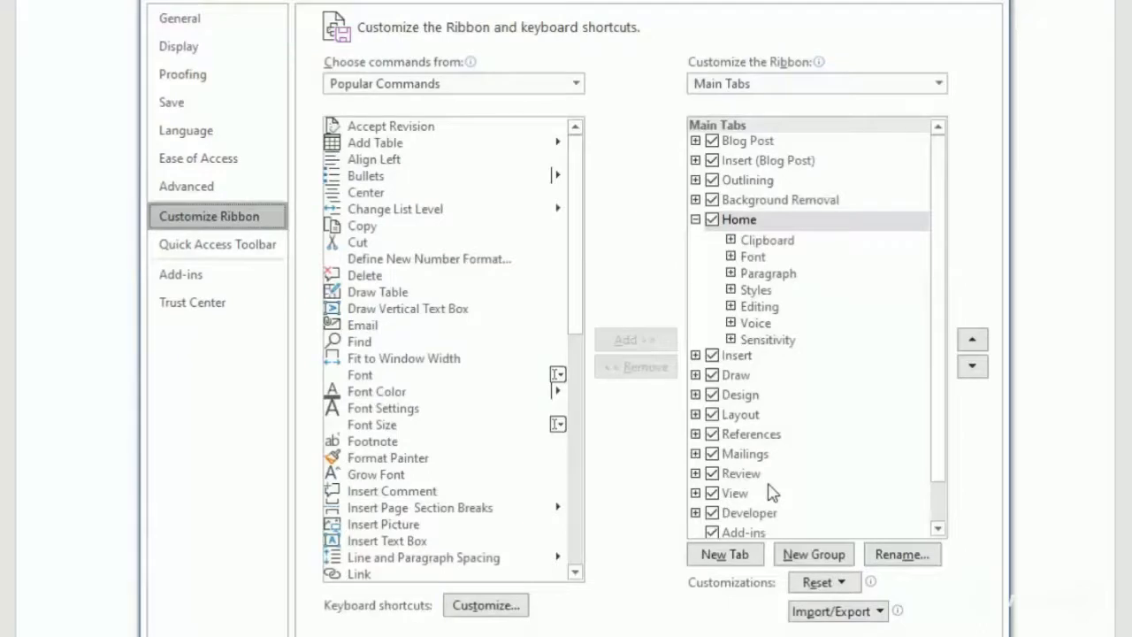
pyautogui.scroll(-1, 760, 488)
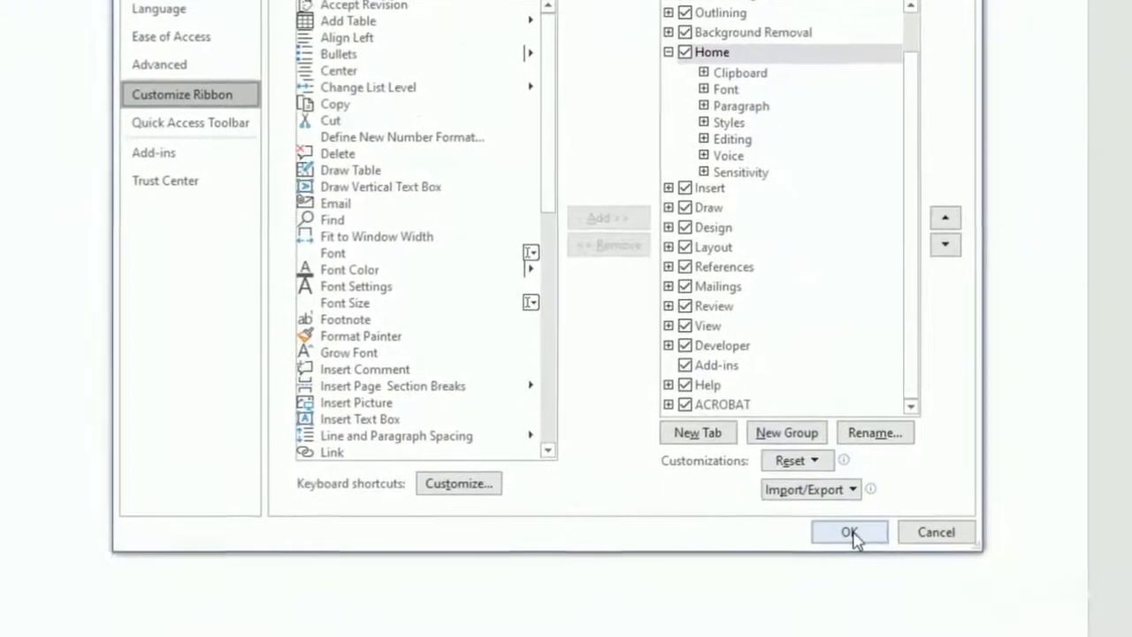
pyautogui.click(873, 636)
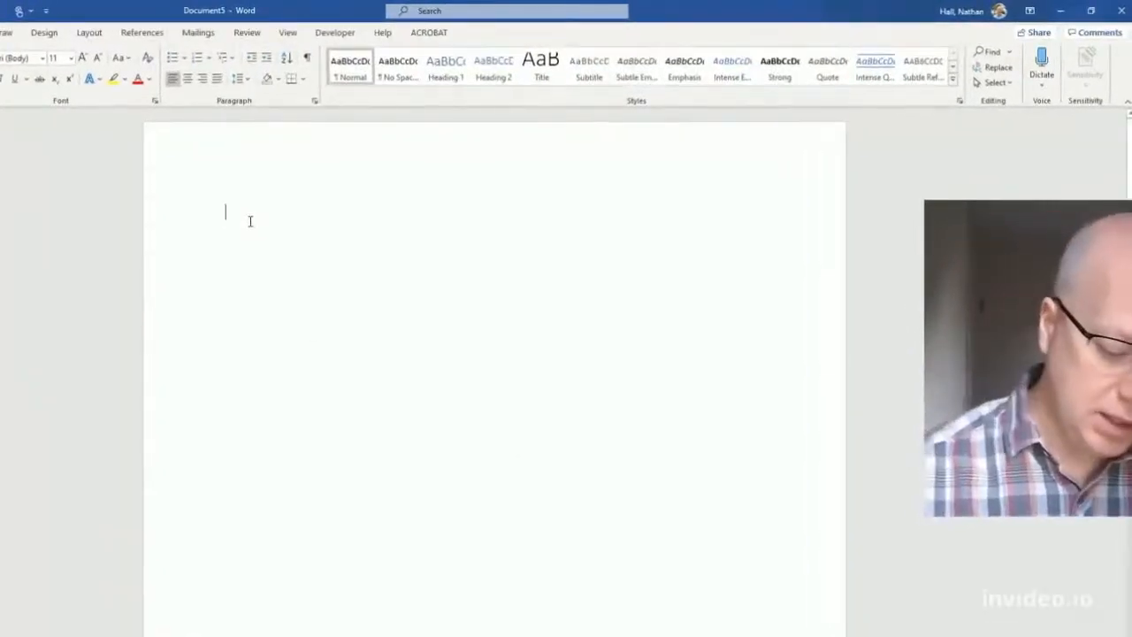
# - Type 'Name:' and add a Plain Text Content Control after it, with Design Mode on
pyautogui.write('Name:')
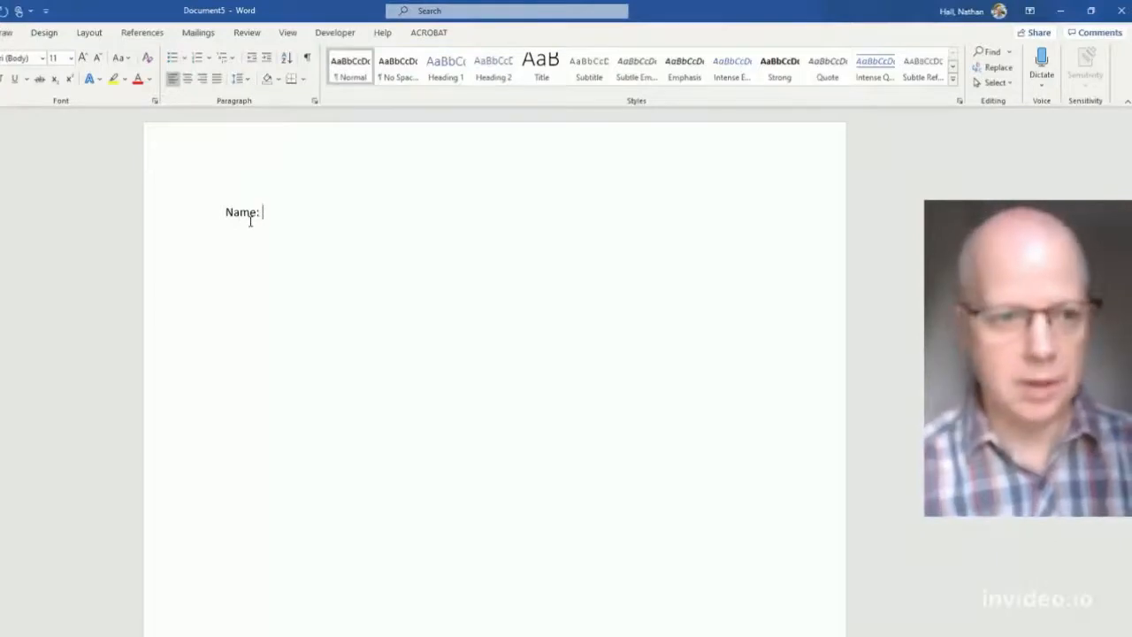
pyautogui.click(329, 34)
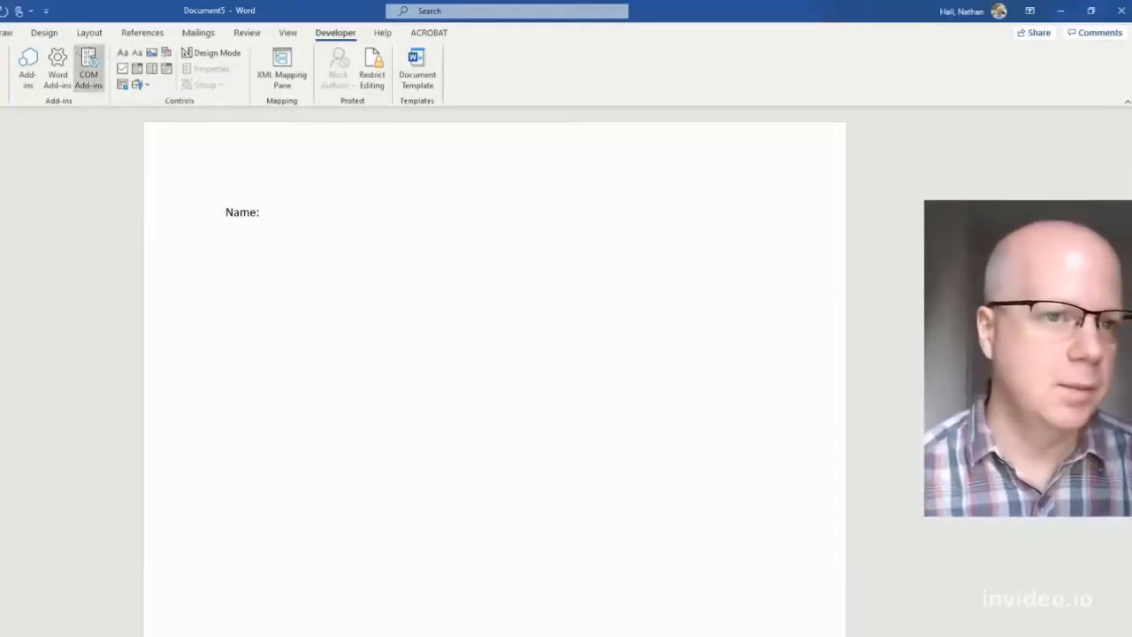
pyautogui.click(122, 54)
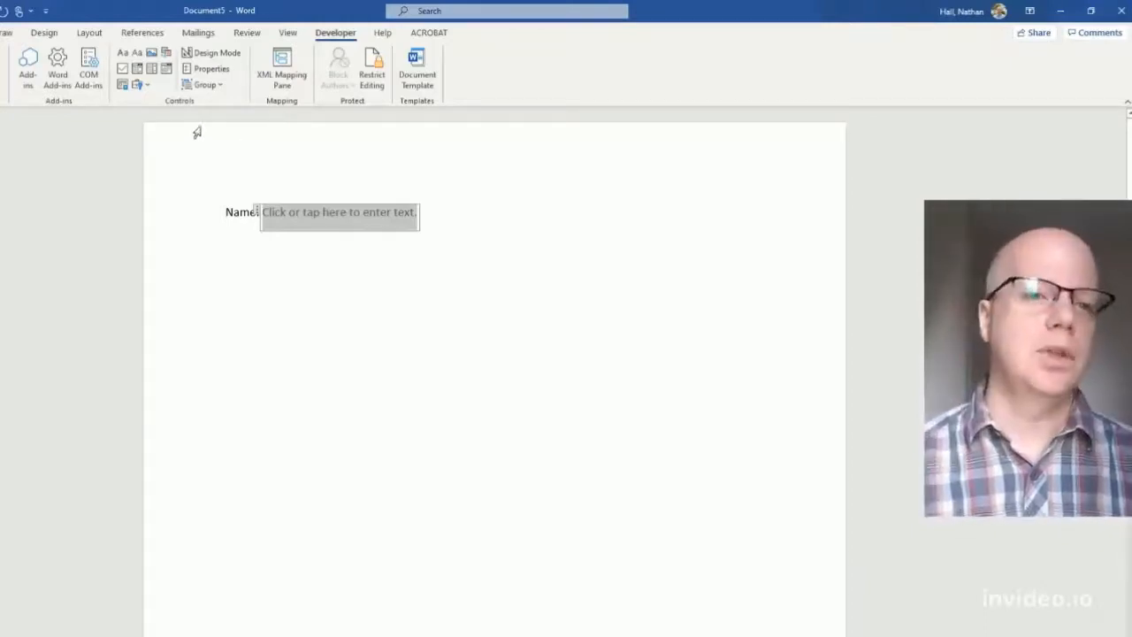
pyautogui.click(211, 53)
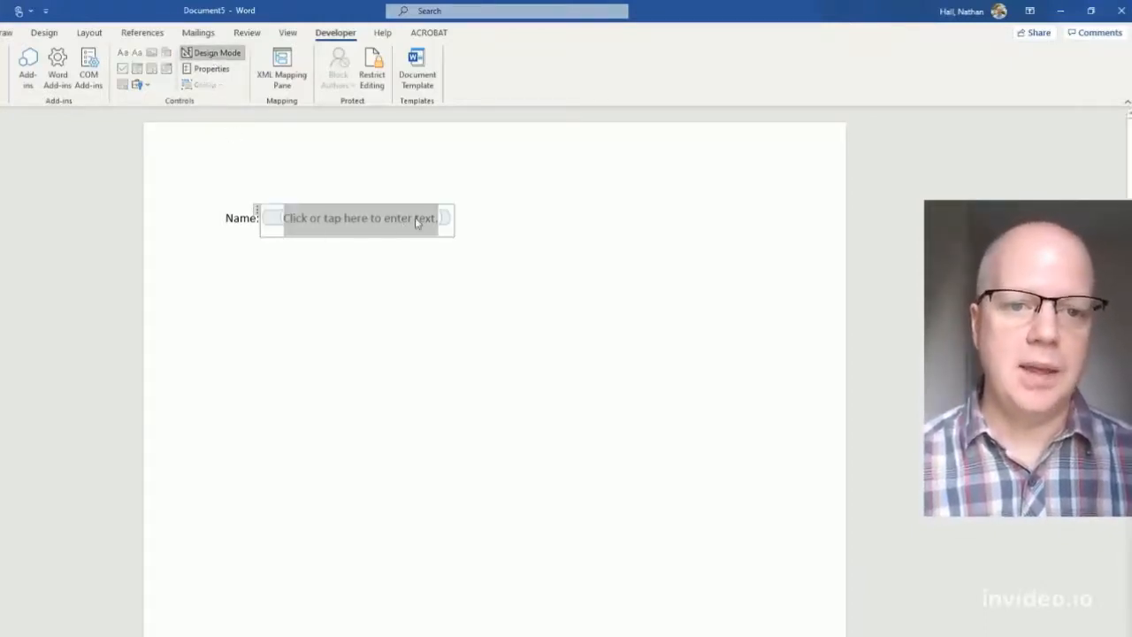
# - Replace the Name control's placeholder with 'Enter your name' and turn Design Mode off
pyautogui.click(432, 219)
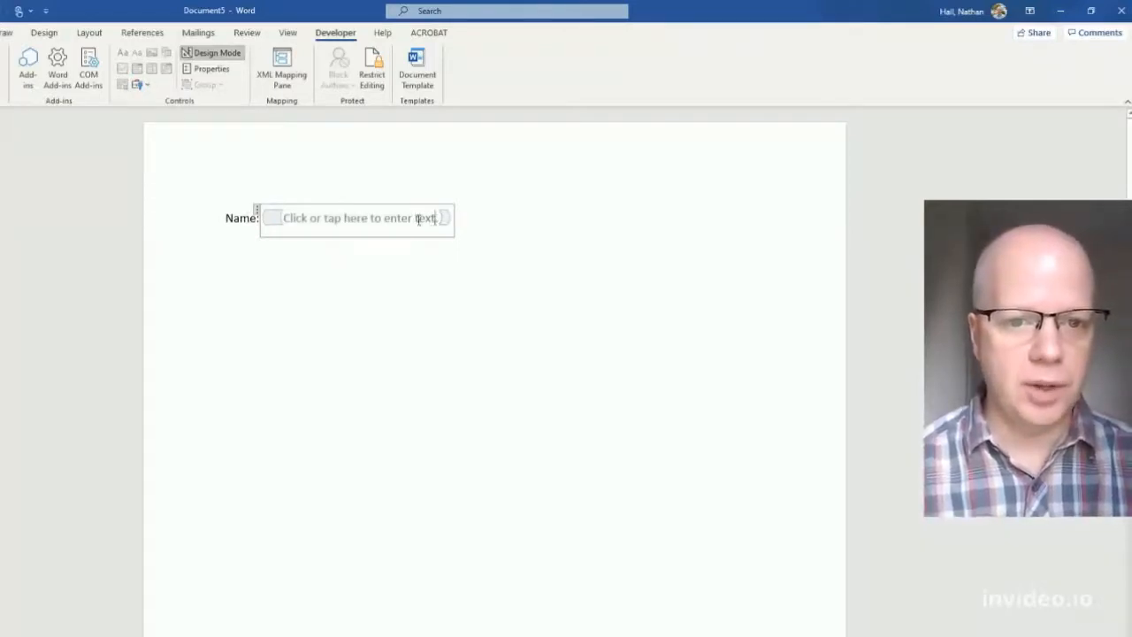
pyautogui.moveTo(433, 219); pyautogui.dragTo(291, 220)
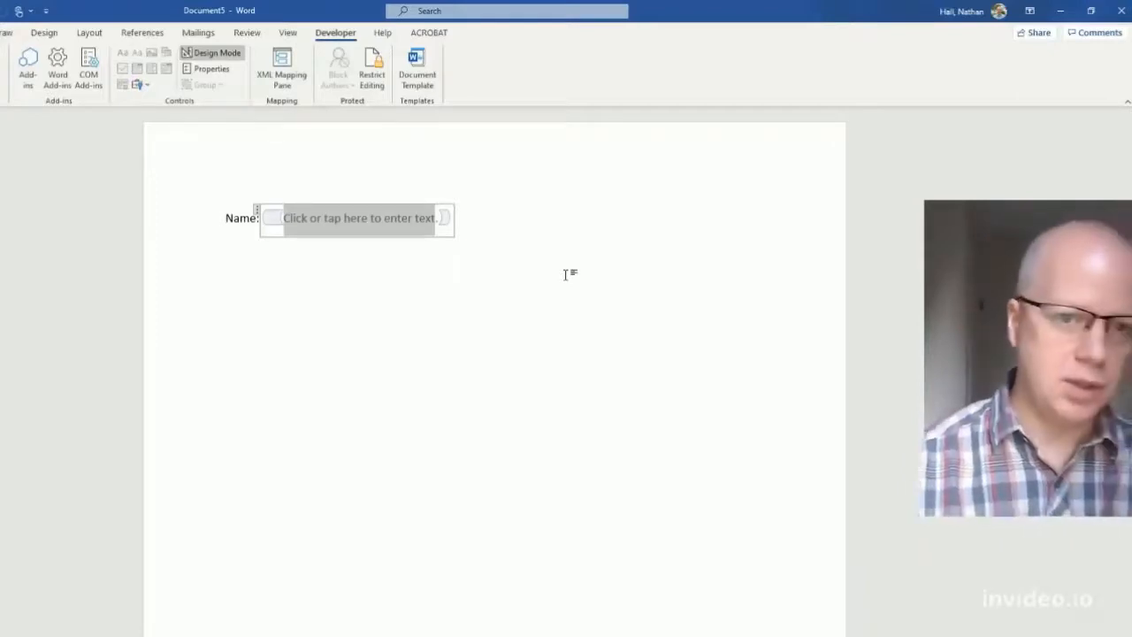
pyautogui.write('Enter your na')
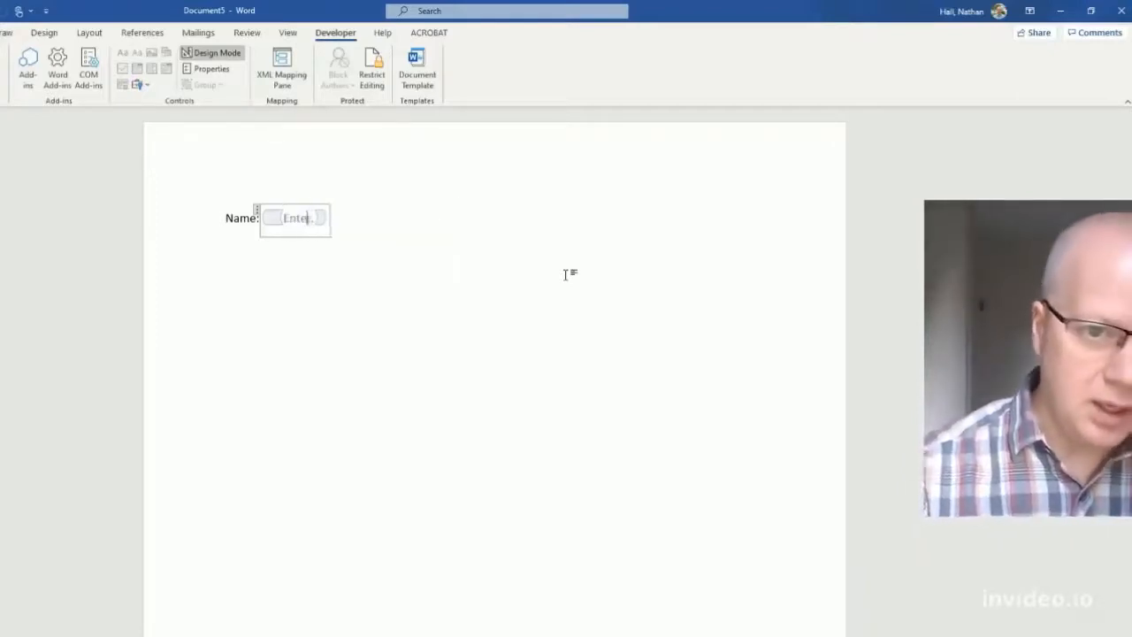
pyautogui.write('me')
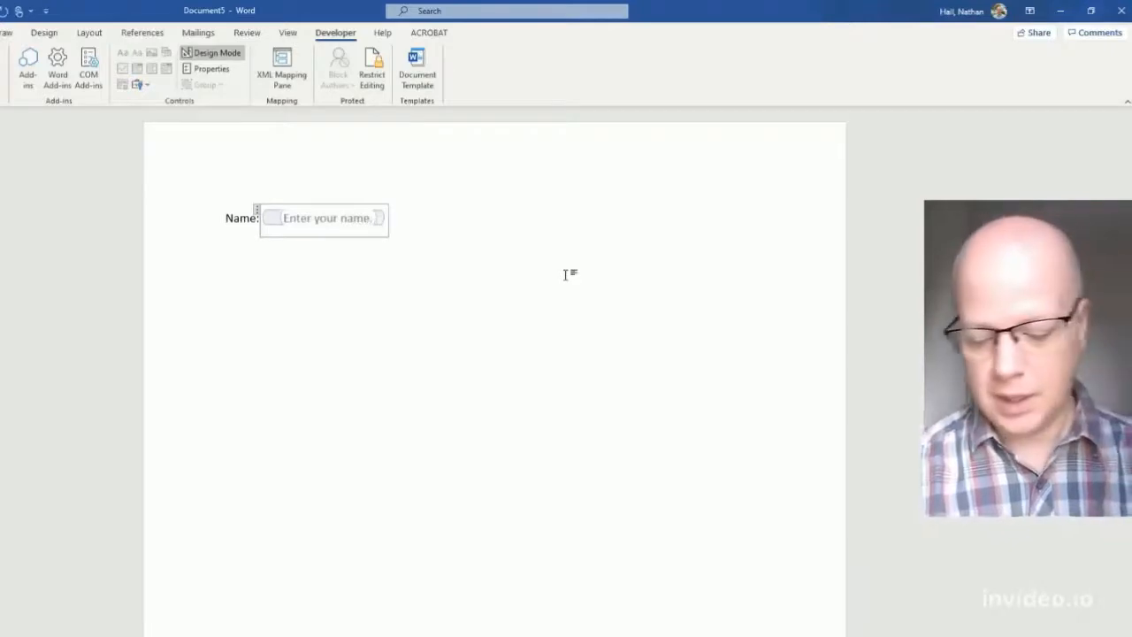
pyautogui.click(419, 243)
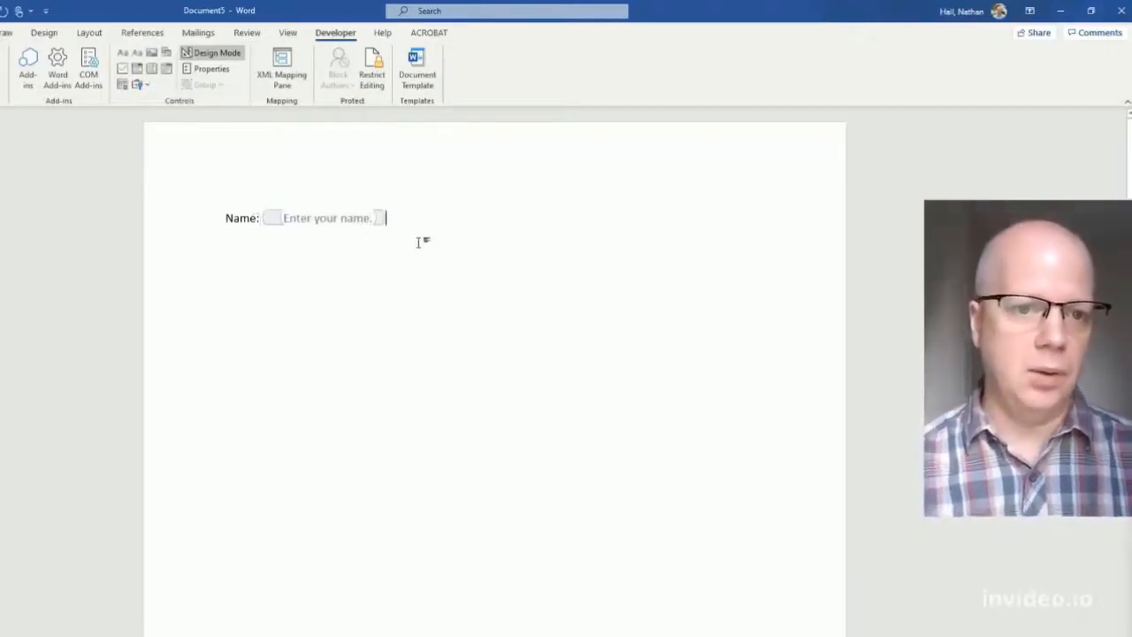
pyautogui.click(196, 53)
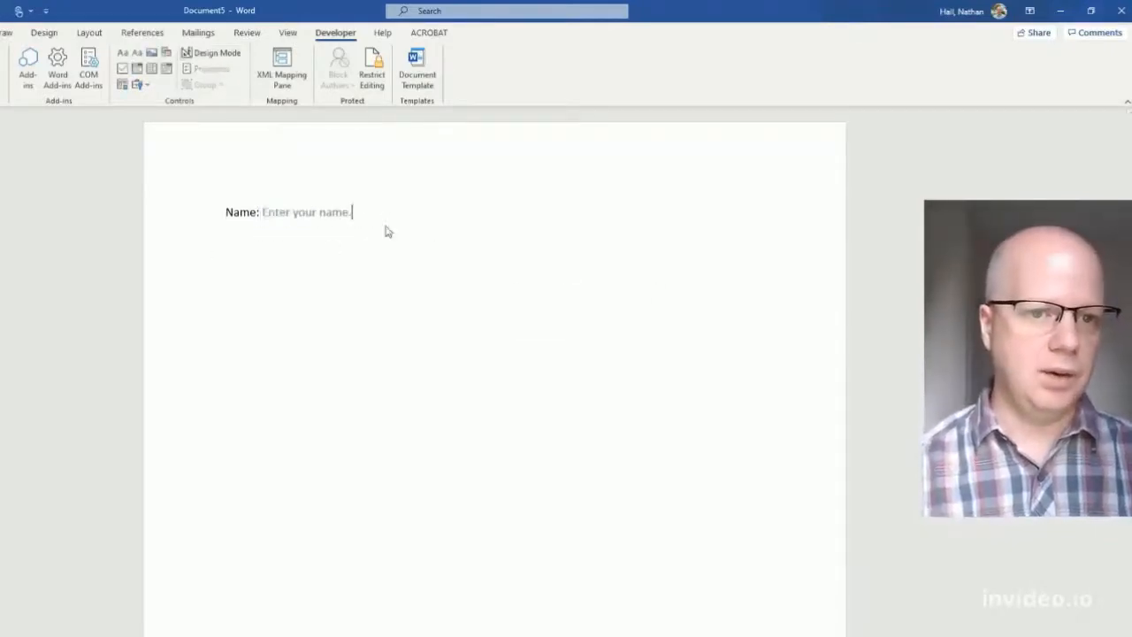
# - Select the Name text field
pyautogui.click(287, 212)
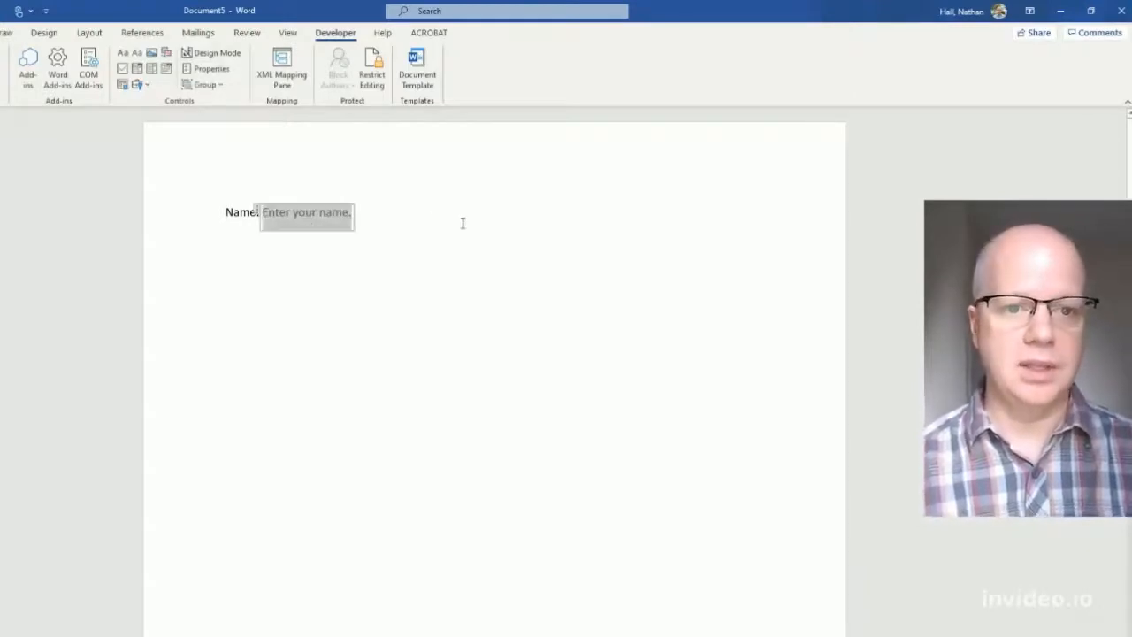
pyautogui.click(410, 297)
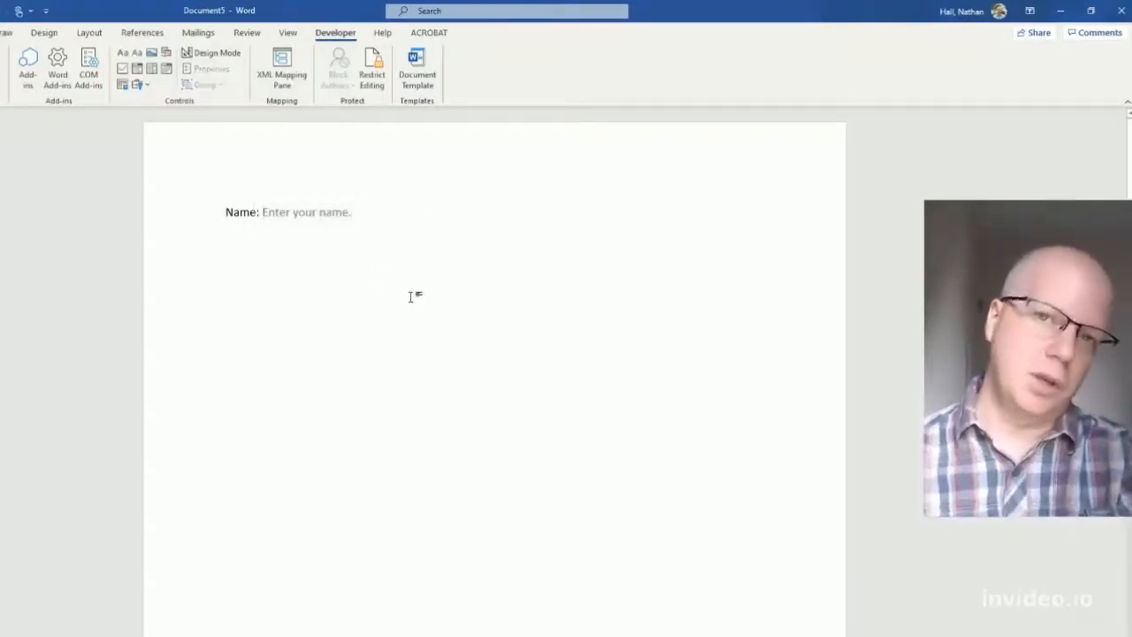
pyautogui.click(305, 223)
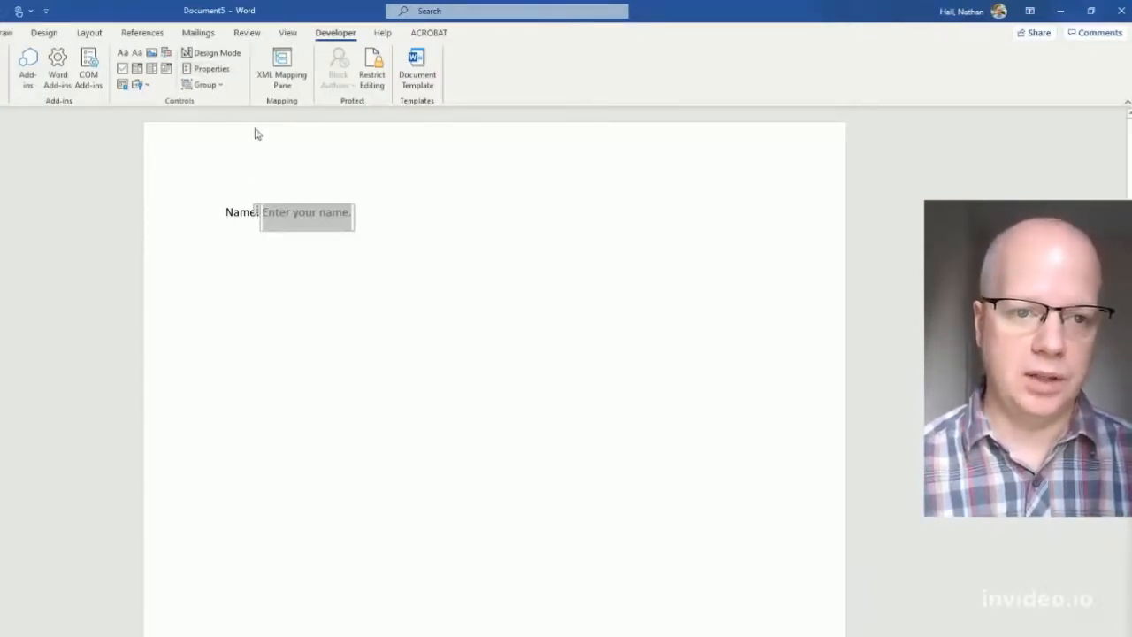
# - Title the Name field 'Enter your name' in Content Control Properties
pyautogui.click(209, 68)
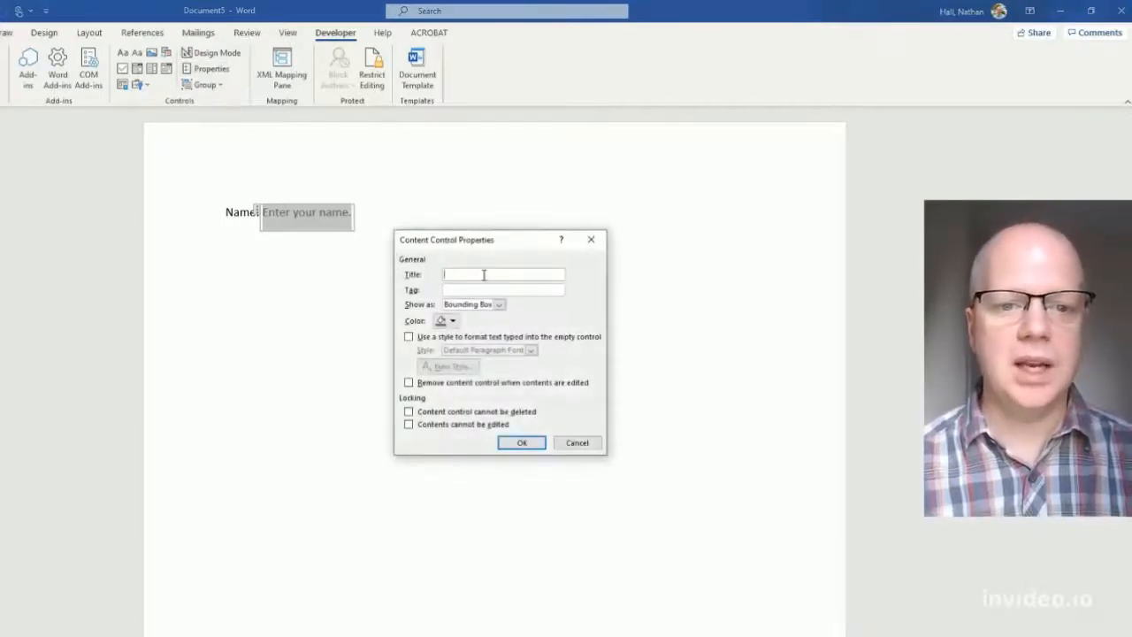
pyautogui.write('Enter your name')
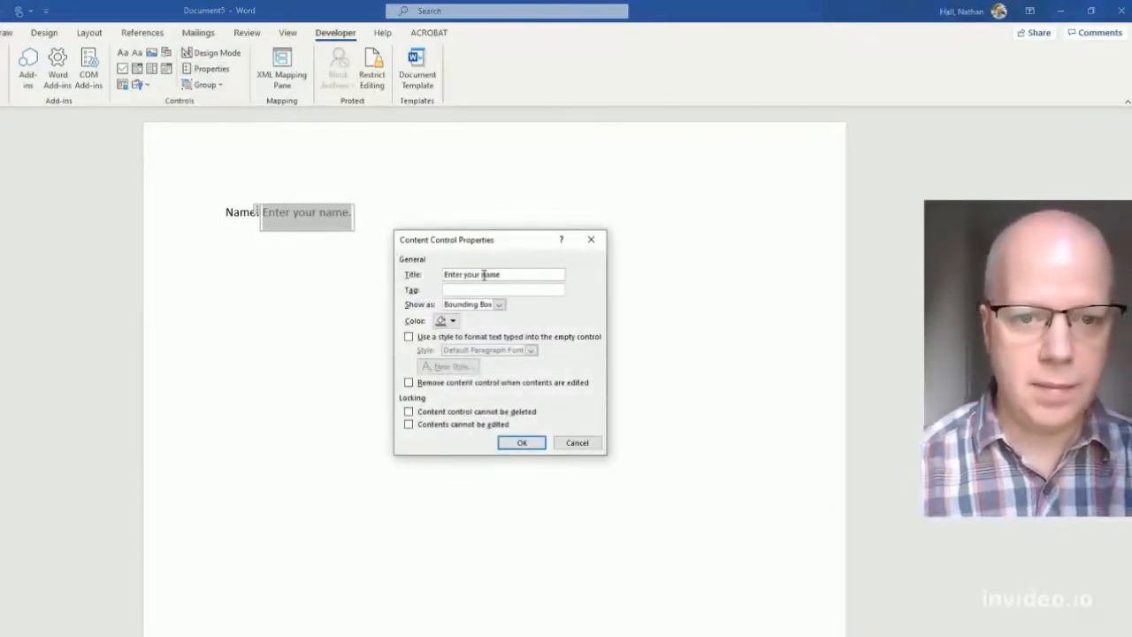
pyautogui.click(520, 442)
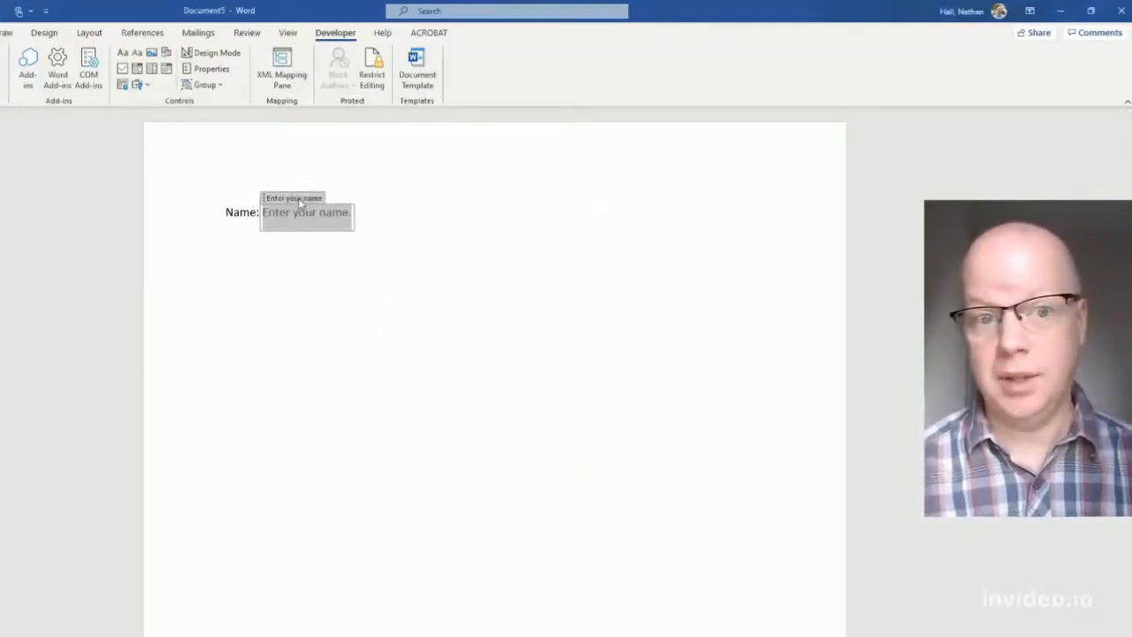
# - Check the Name field's title, then start a new line below the Name line
pyautogui.click(253, 257)
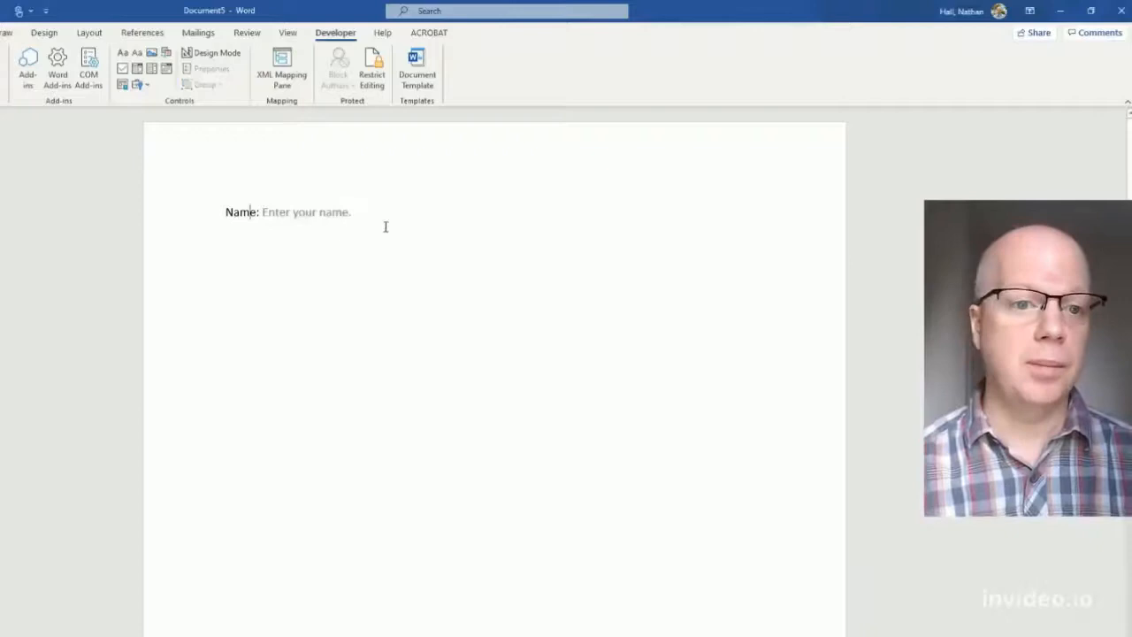
pyautogui.click(297, 212)
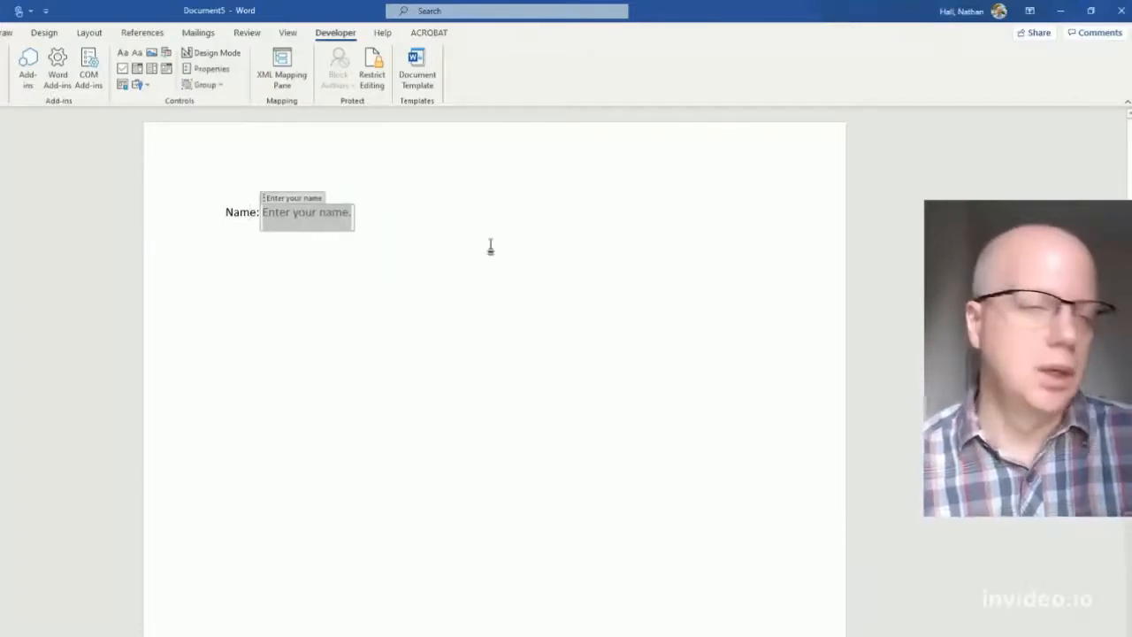
pyautogui.click(382, 217)
pyautogui.press('Return')
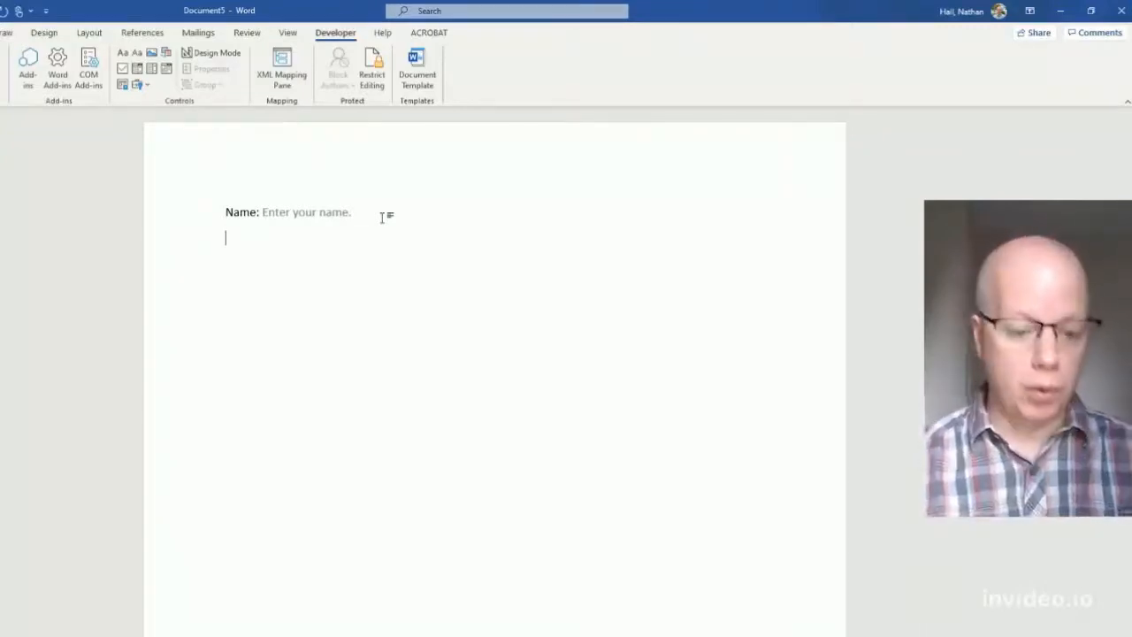
# - Type the question 'What program are you in?' on the new line
pyautogui.write('What pro')
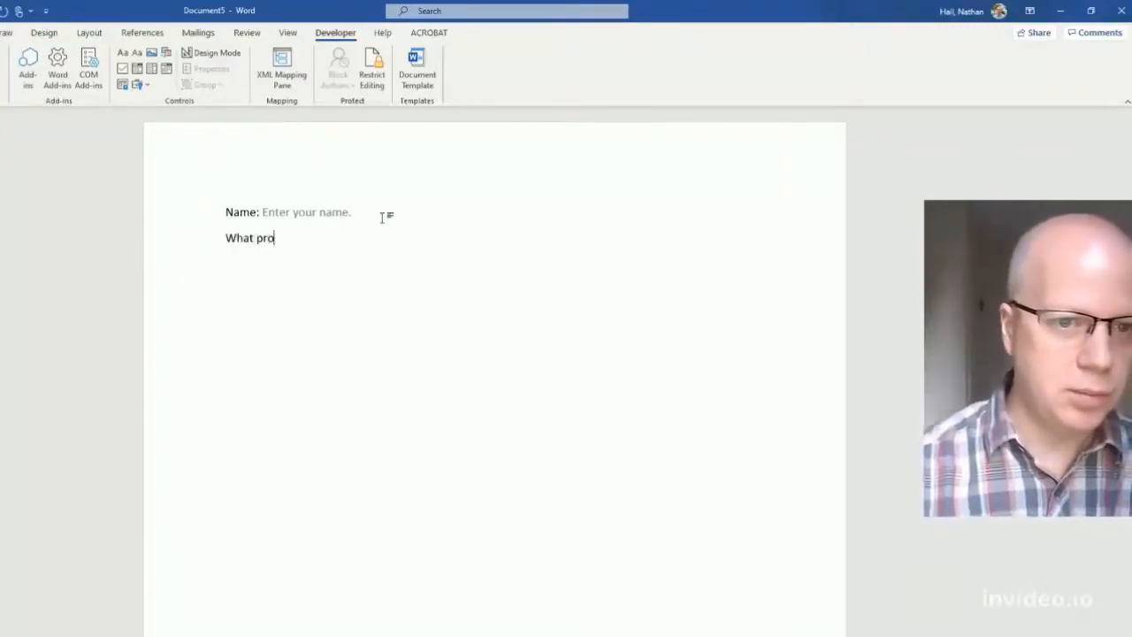
pyautogui.write('gram are you in?')
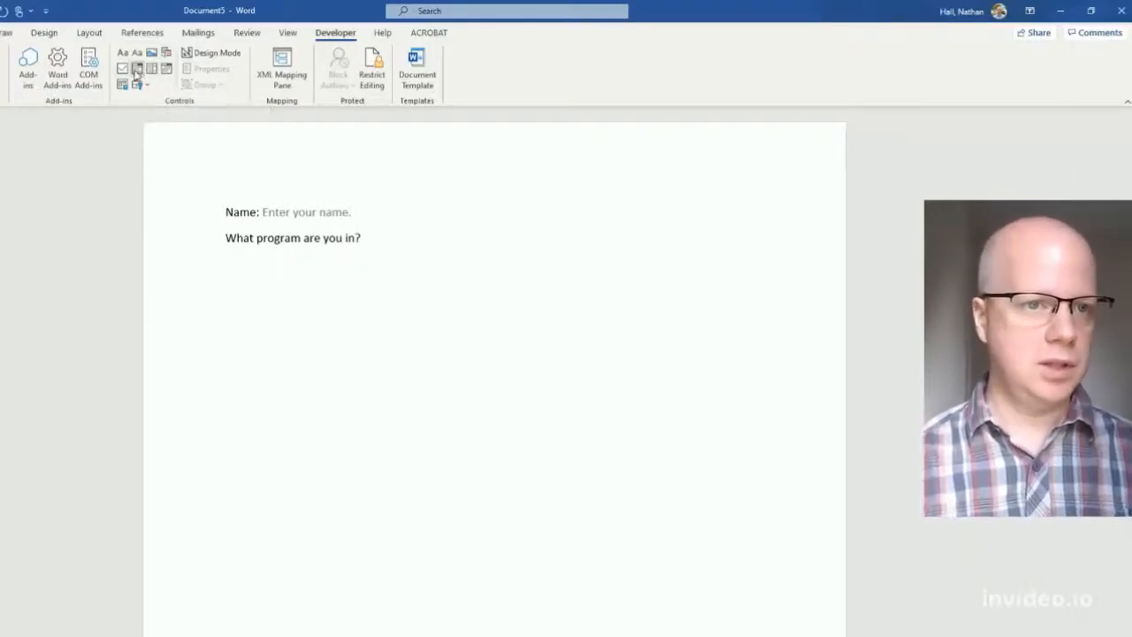
# - Add a combo box after the program question with choices English, Performing Arts and Business
pyautogui.click(138, 70)
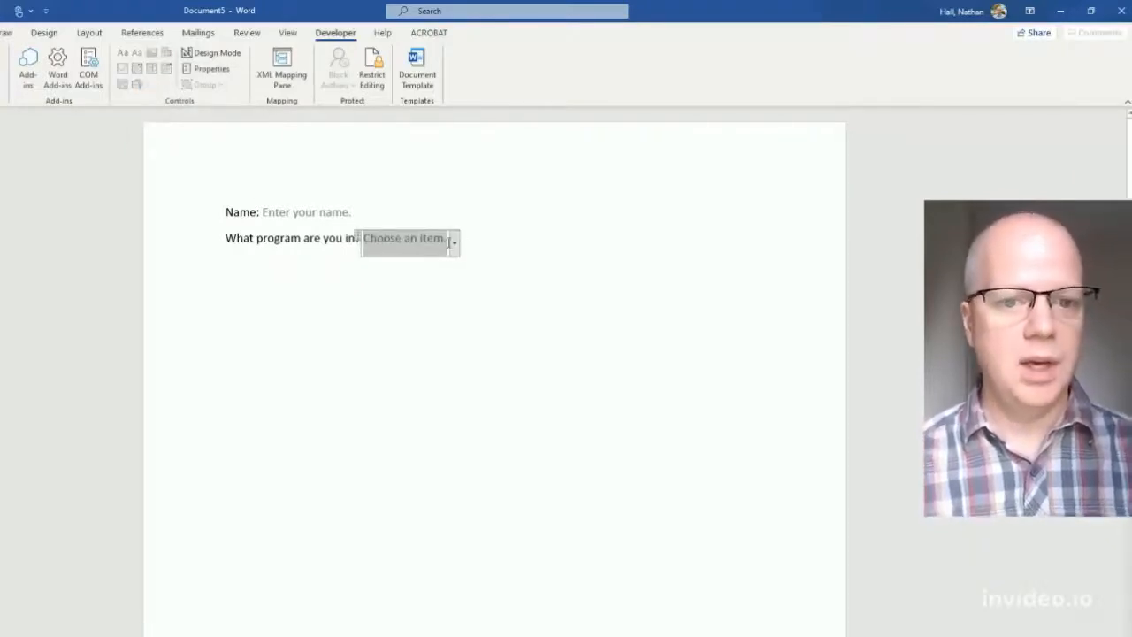
pyautogui.click(208, 70)
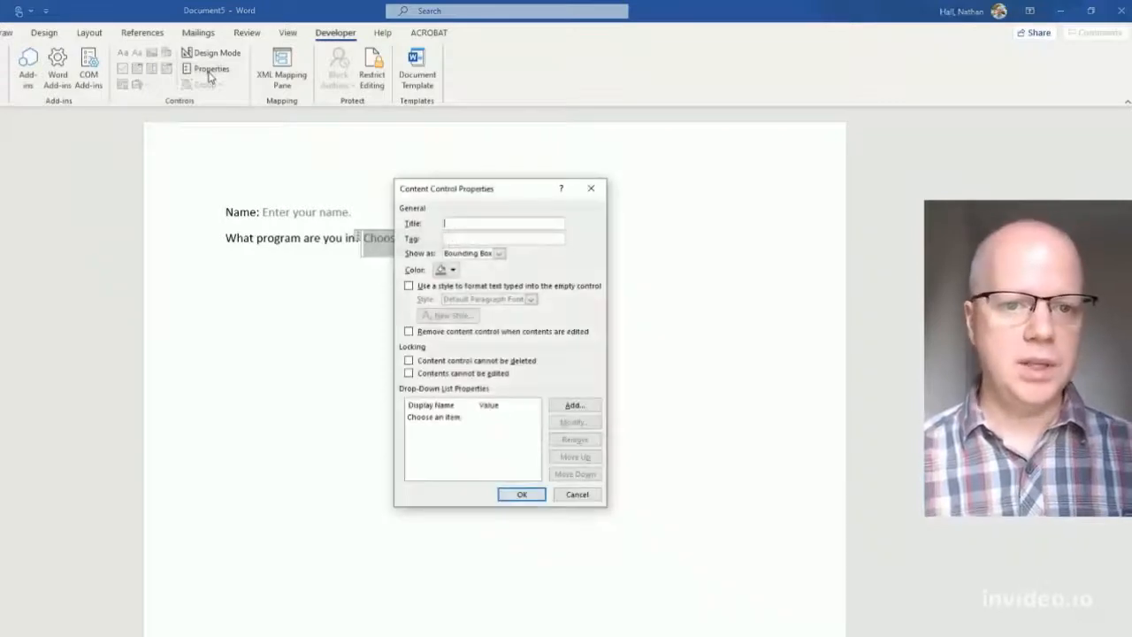
pyautogui.click(574, 406)
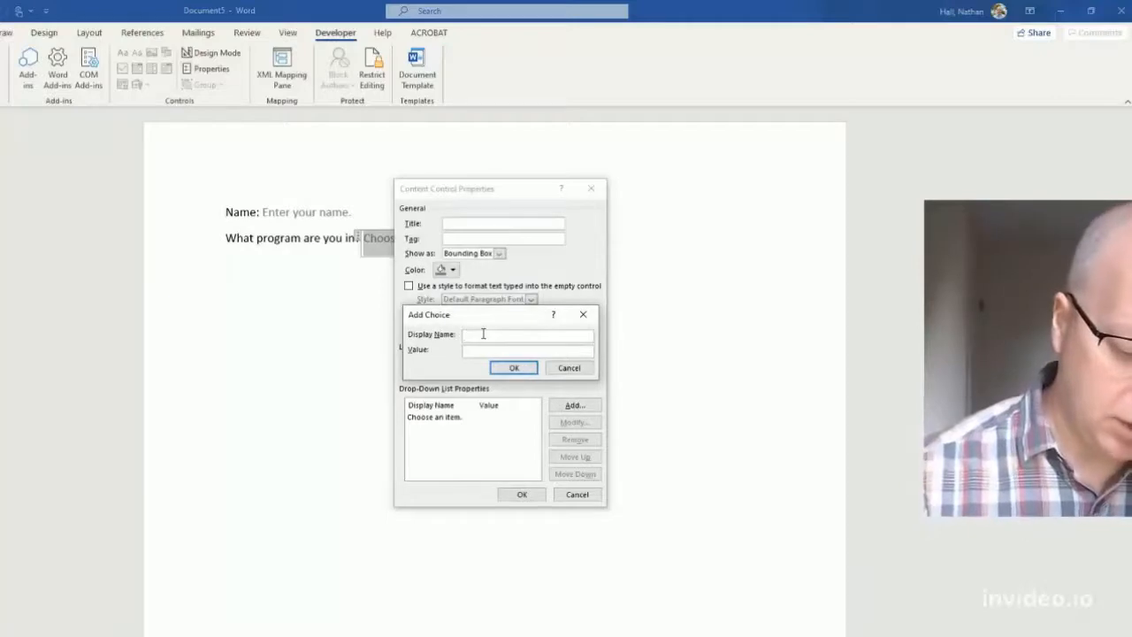
pyautogui.write('English')
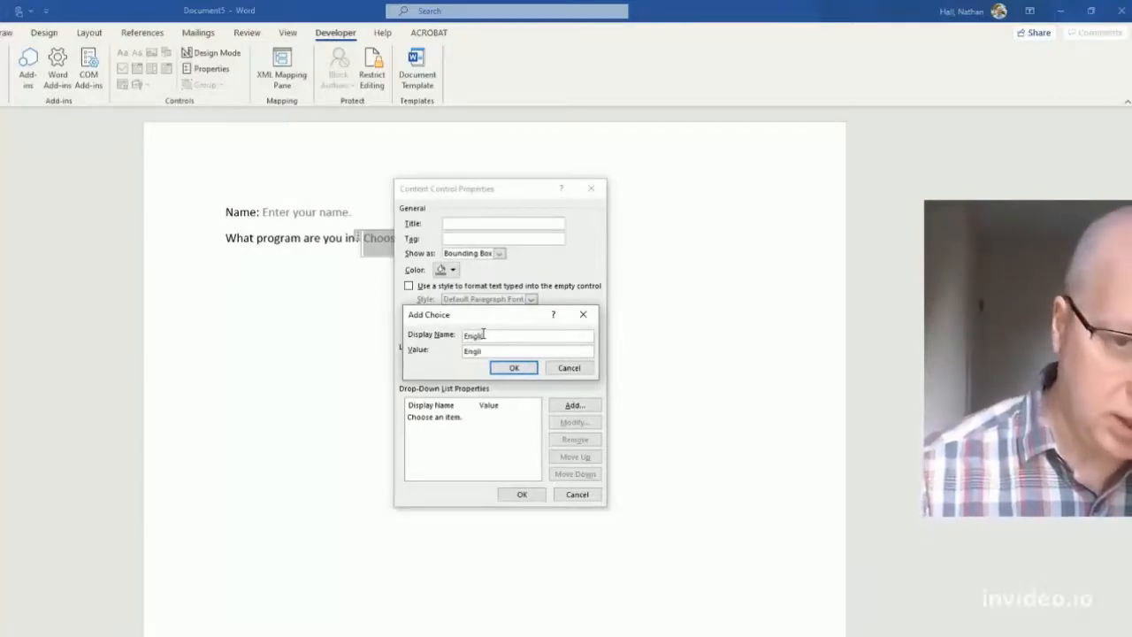
pyautogui.click(502, 367)
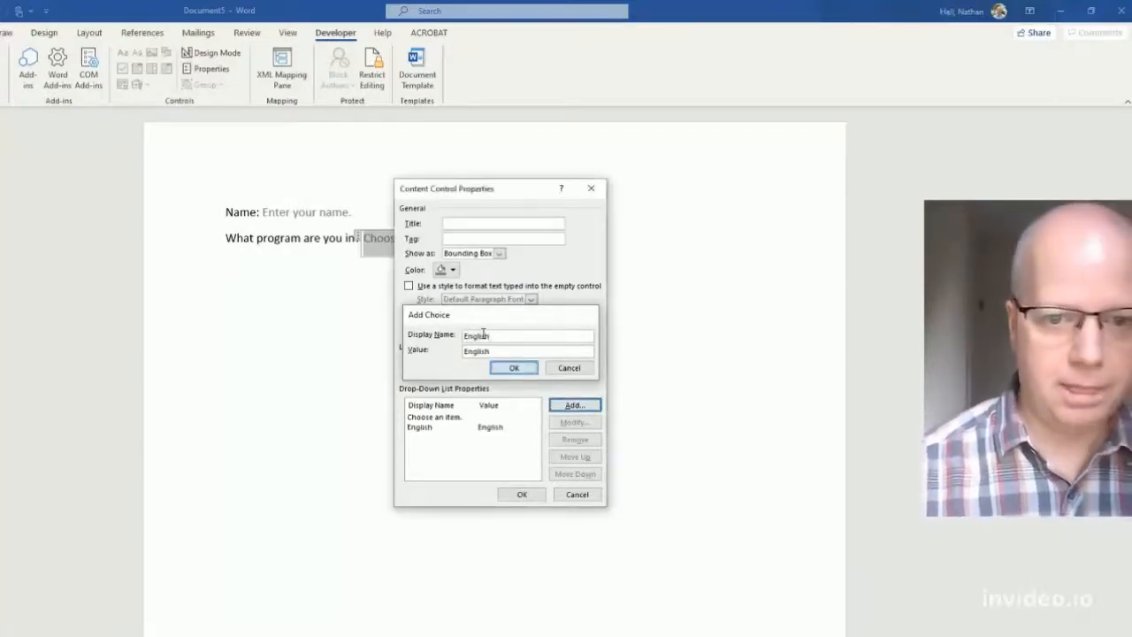
pyautogui.click(577, 406)
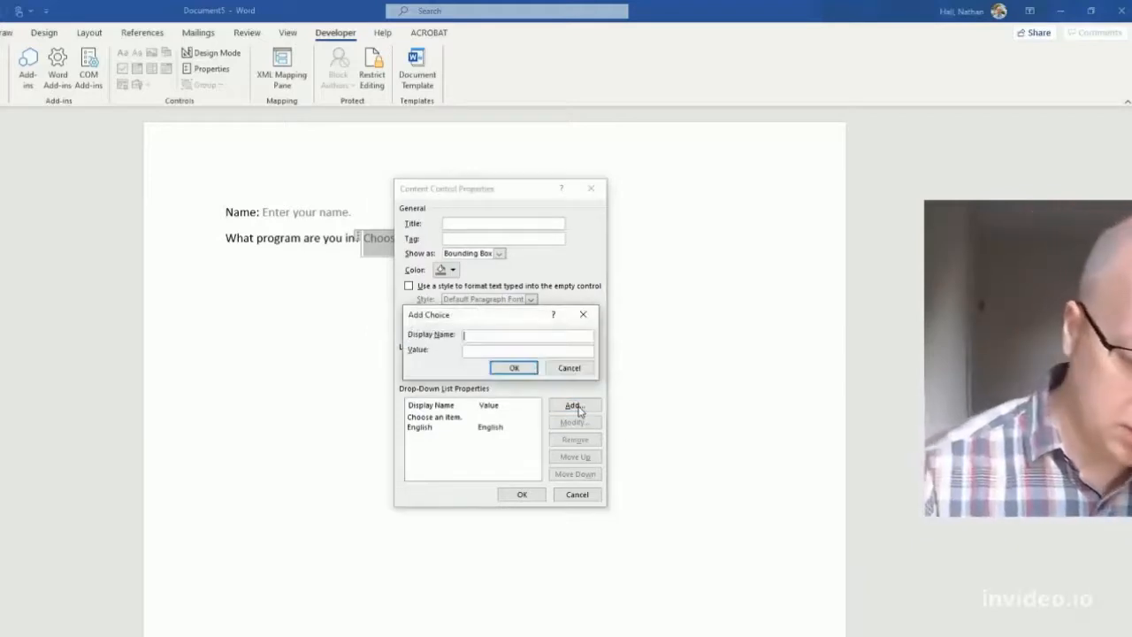
pyautogui.write('Performing Ar')
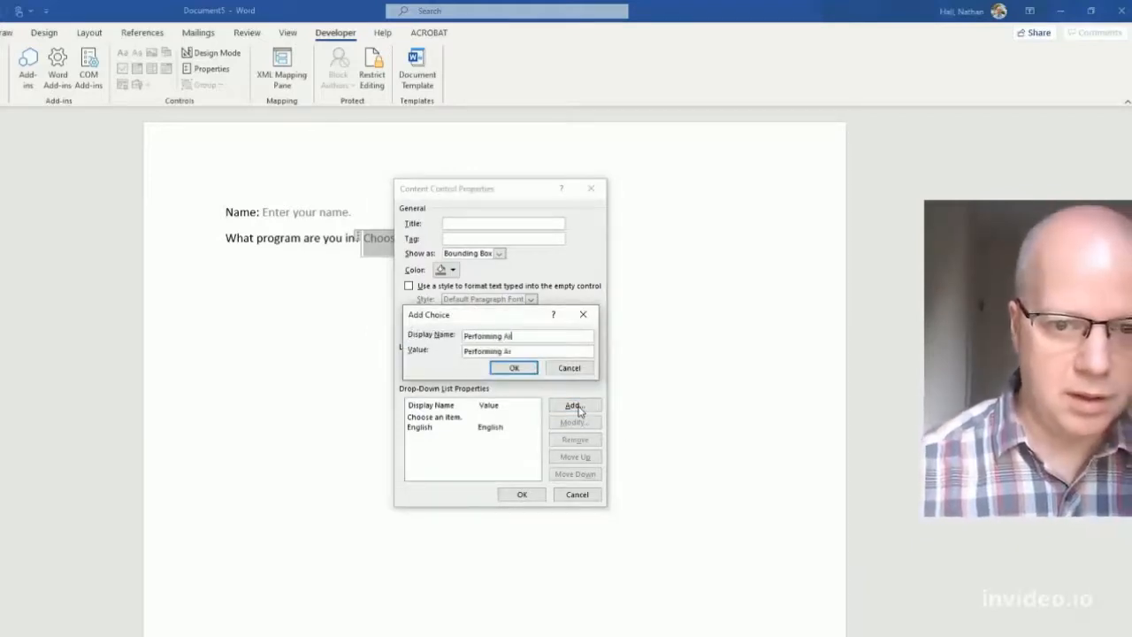
pyautogui.write('ts')
pyautogui.press('Return')
pyautogui.click(575, 405)
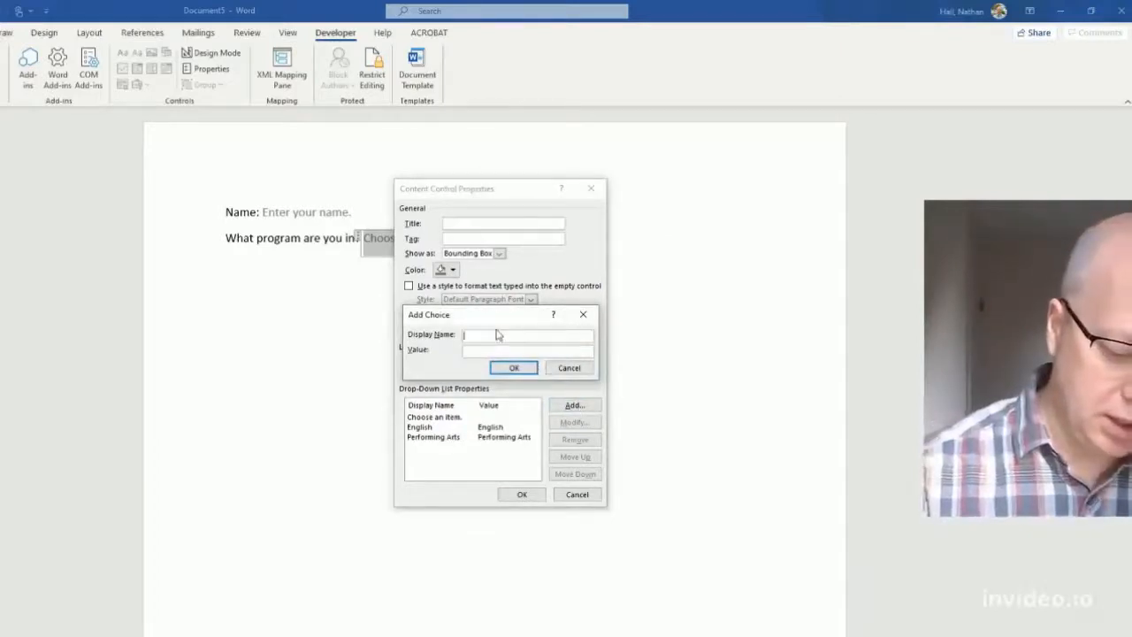
pyautogui.write('Busi')
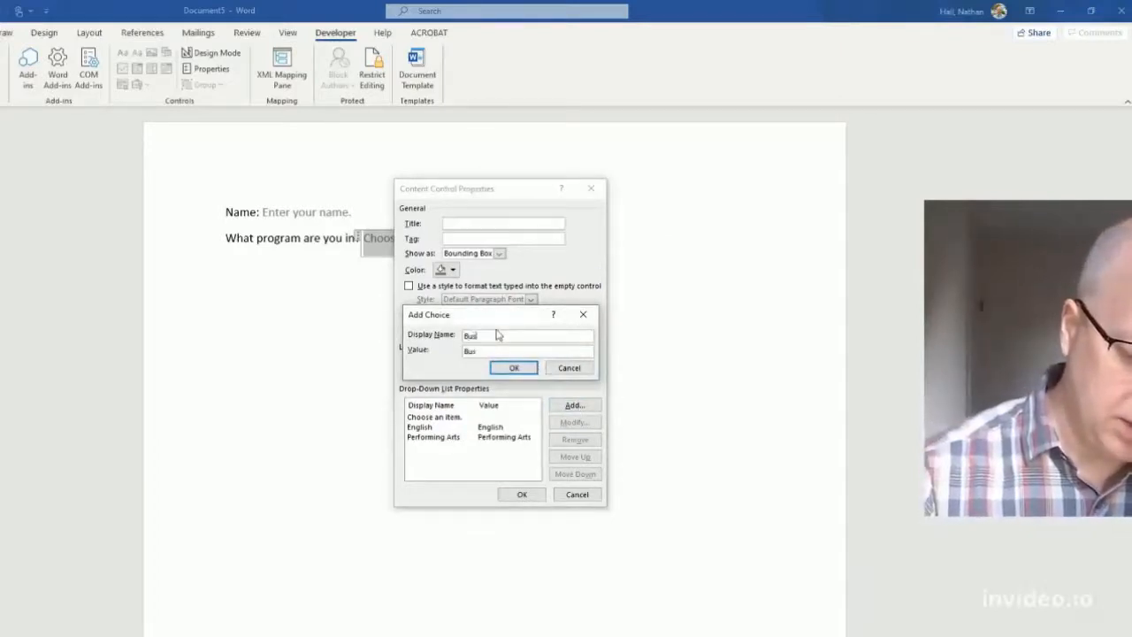
pyautogui.write('ness')
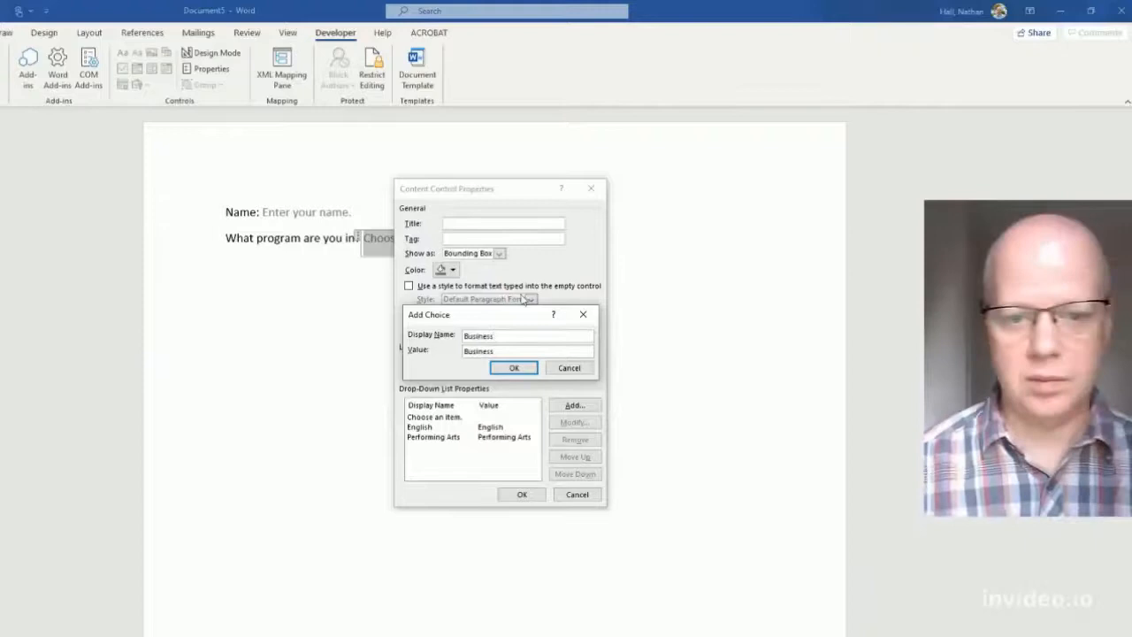
pyautogui.click(512, 369)
pyautogui.click(521, 494)
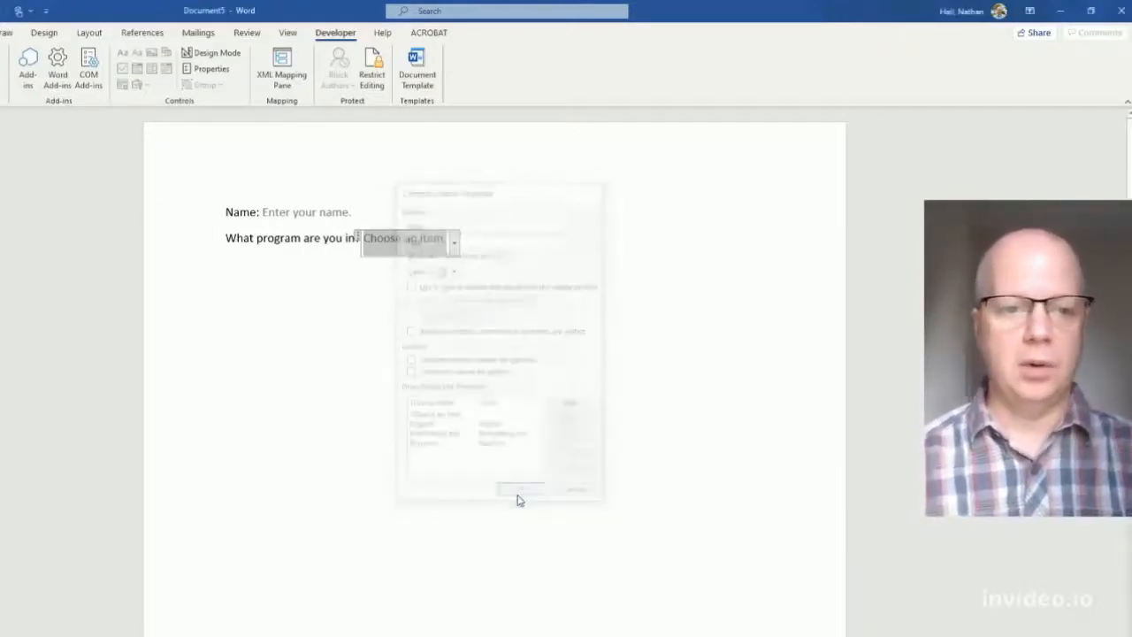
# - Test the program drop-down by picking Performing Arts, then reset it to the placeholder
pyautogui.click(551, 257)
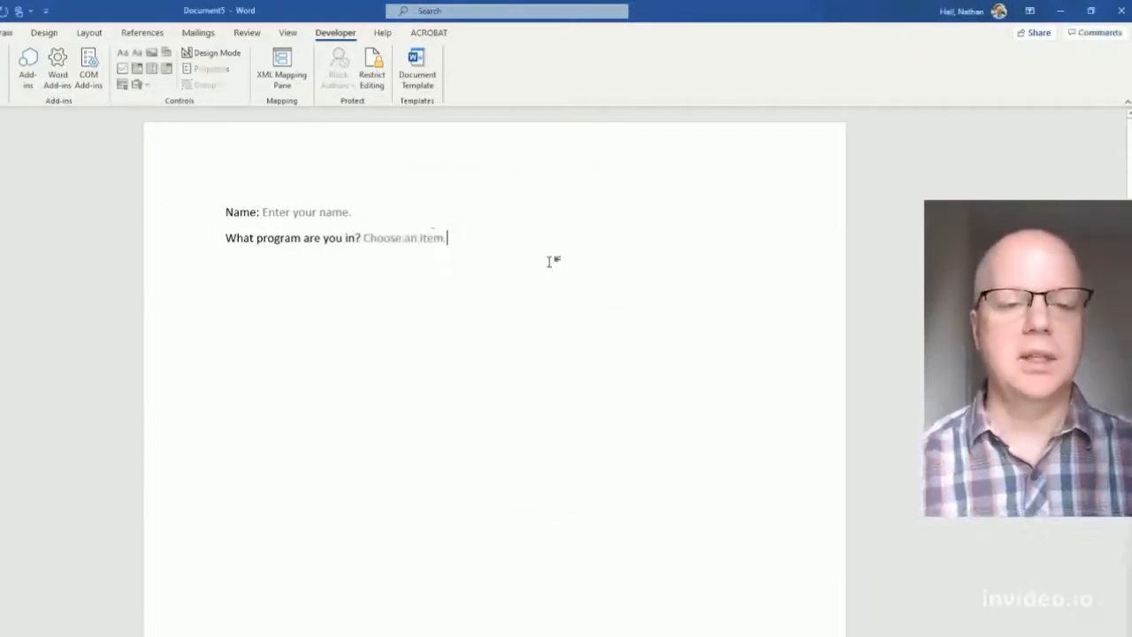
pyautogui.click(421, 240)
pyautogui.click(455, 244)
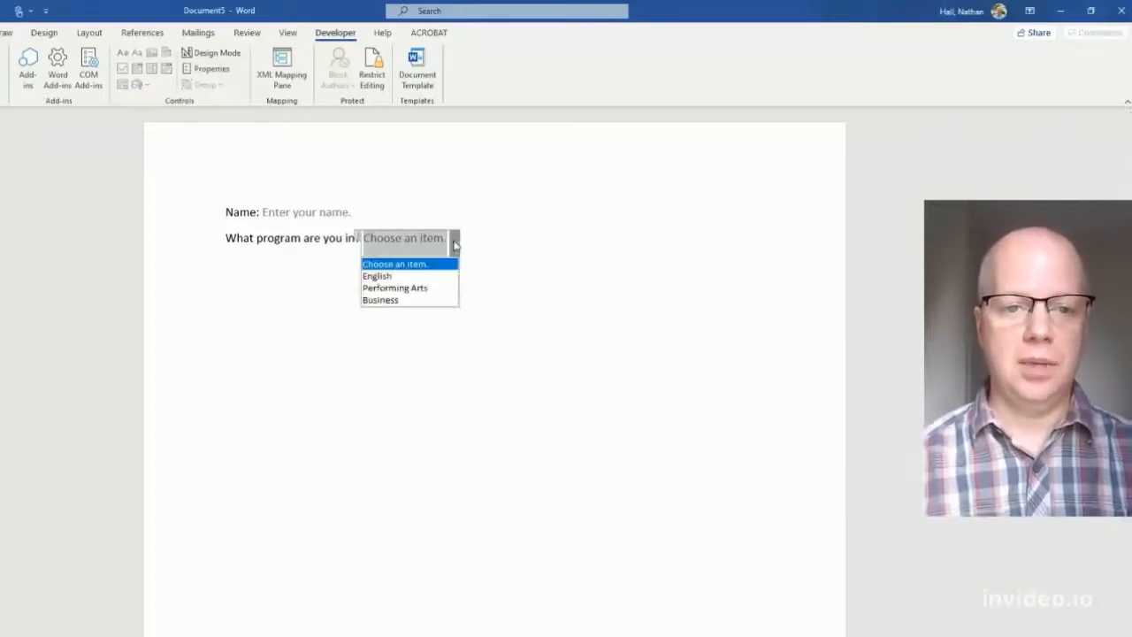
pyautogui.click(390, 290)
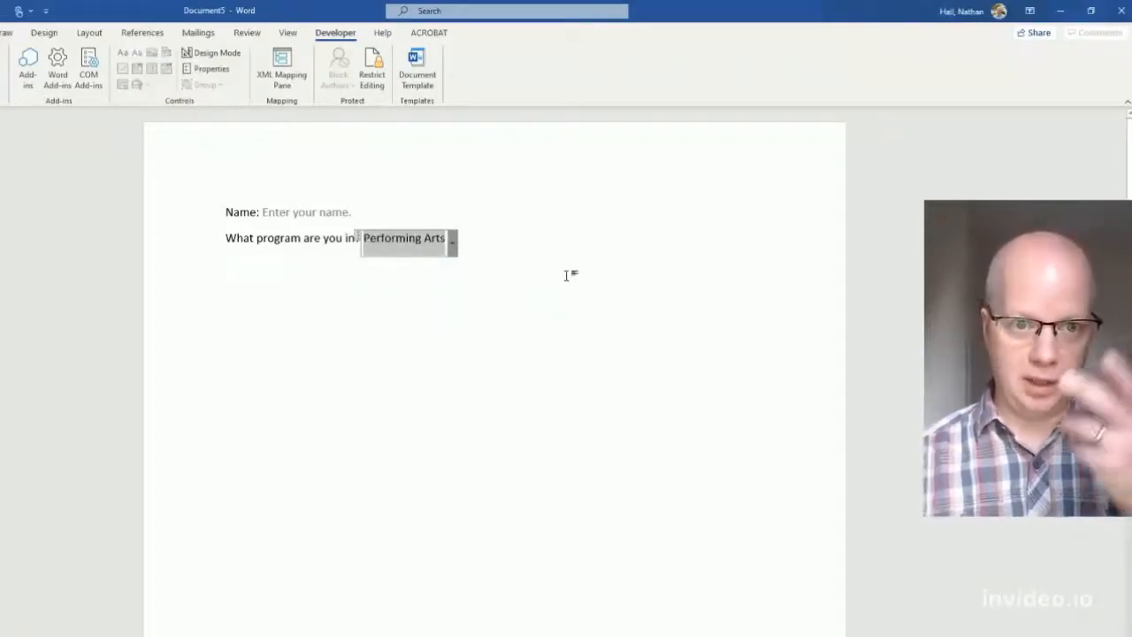
pyautogui.click(453, 241)
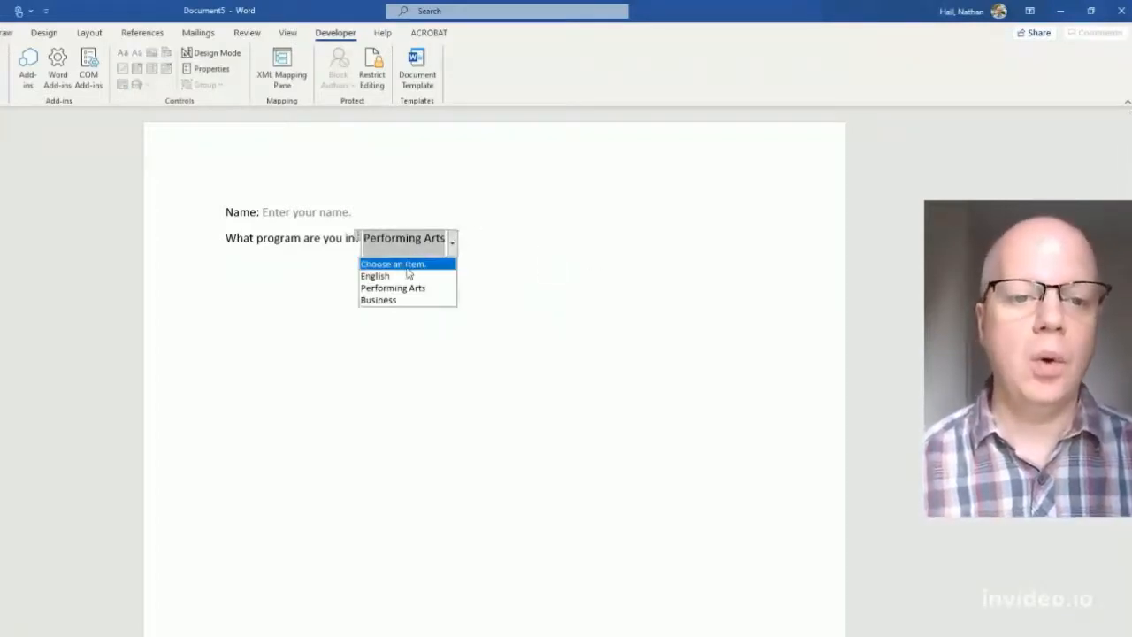
pyautogui.click(400, 263)
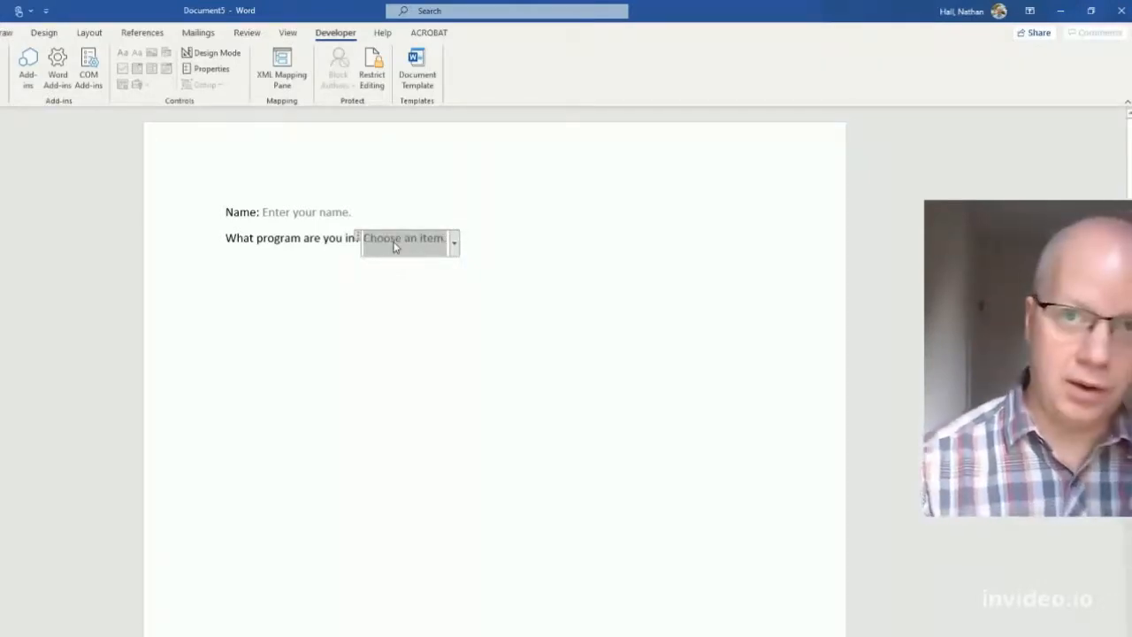
# - Enter Nursing as the program answer and start a new line below
pyautogui.write('Nursing')
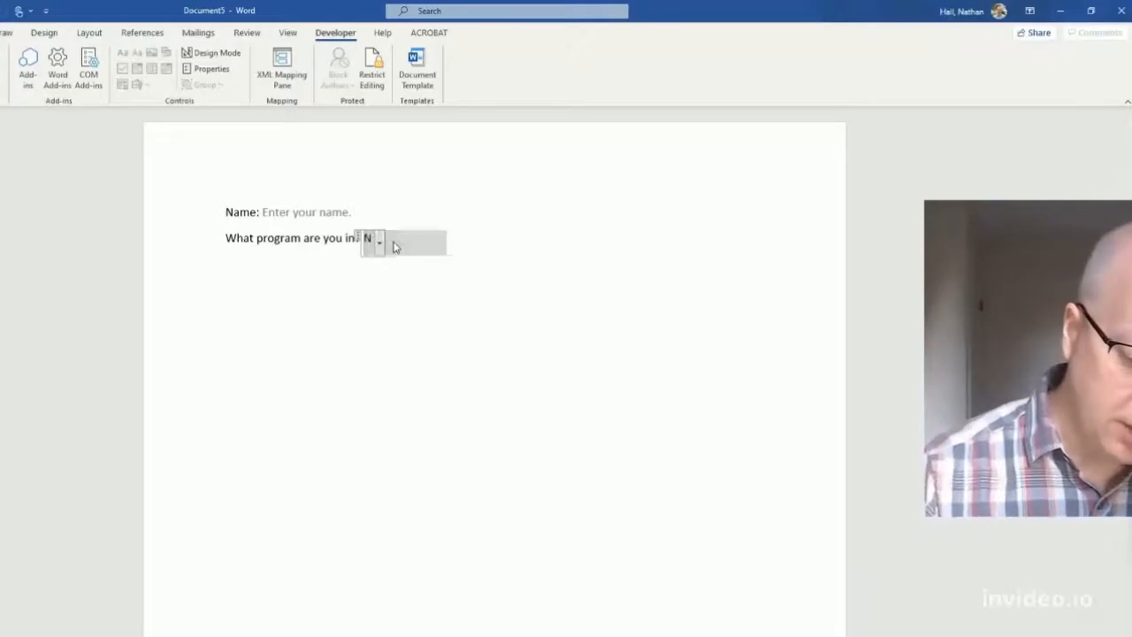
pyautogui.click(524, 305)
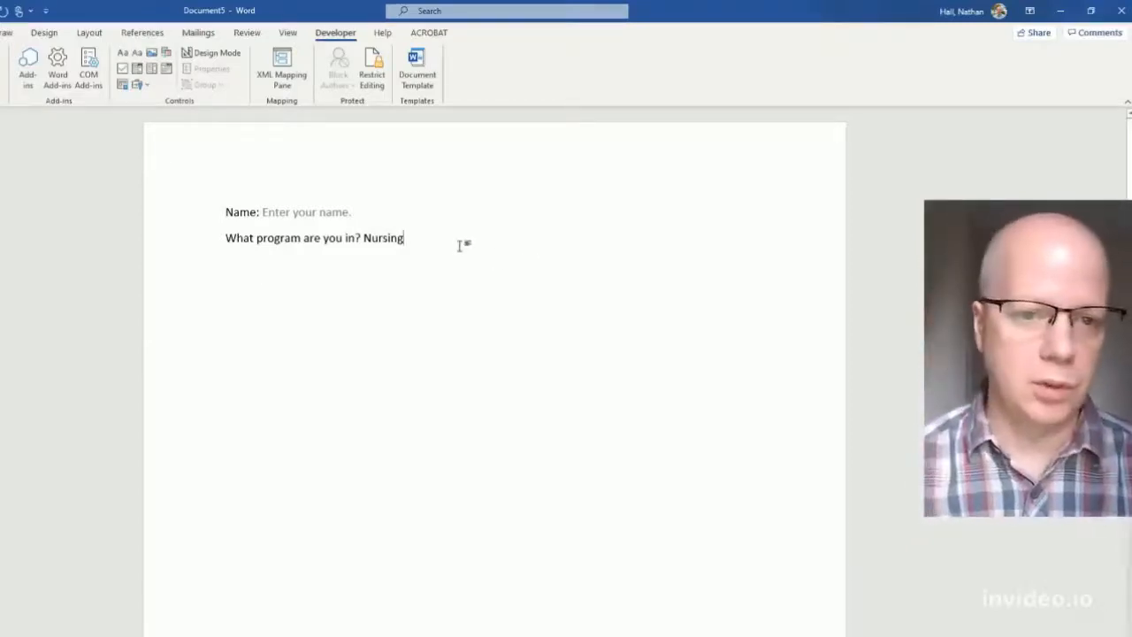
pyautogui.press('Return')
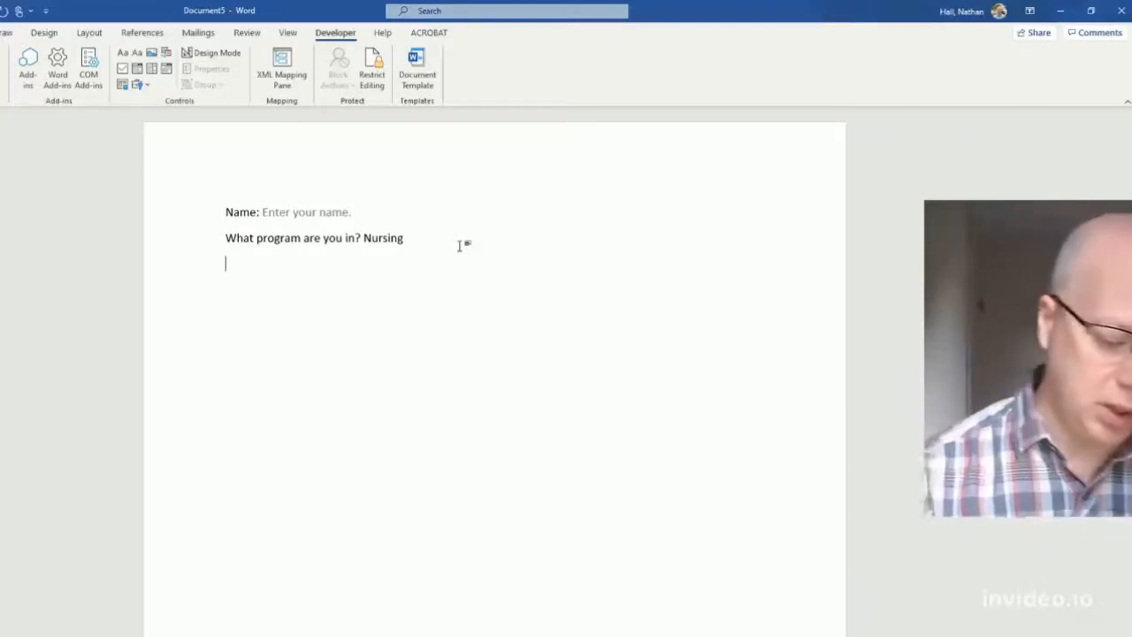
# - Type 'What semester are you in?' and add a drop-down list control after it
pyautogui.write('How long')
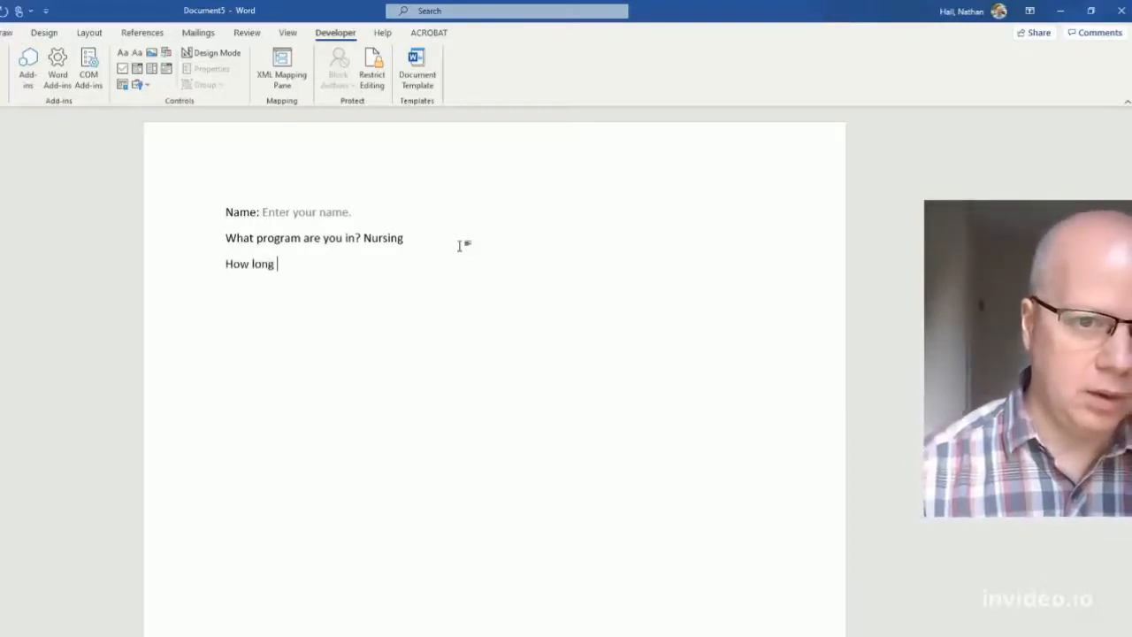
pyautogui.press('BackSpace')
pyautogui.press('BackSpace')
pyautogui.press('BackSpace')
pyautogui.press('BackSpace')
pyautogui.press('BackSpace')
pyautogui.press('BackSpace')
pyautogui.press('BackSpace')
pyautogui.press('BackSpace')
pyautogui.write('Wha')
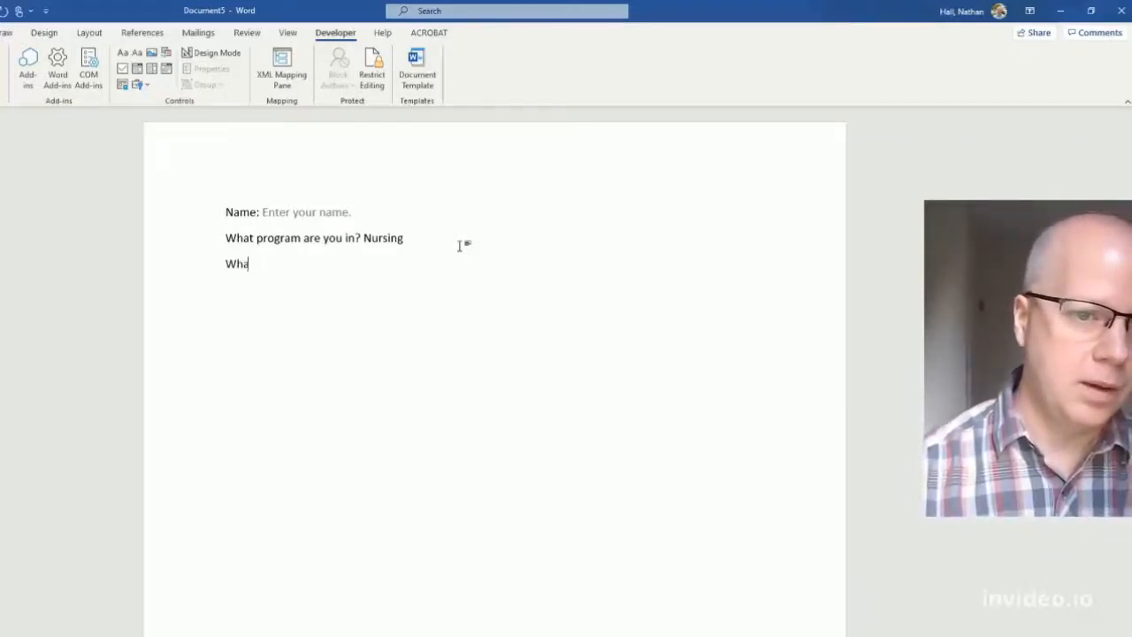
pyautogui.write('t semester are you in')
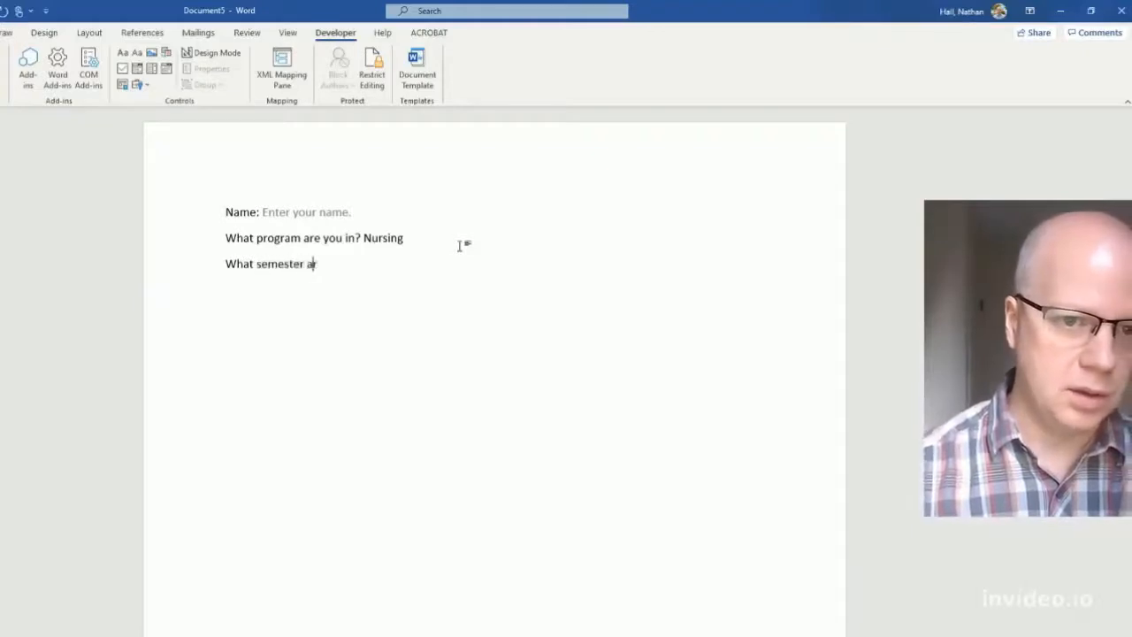
pyautogui.write('?')
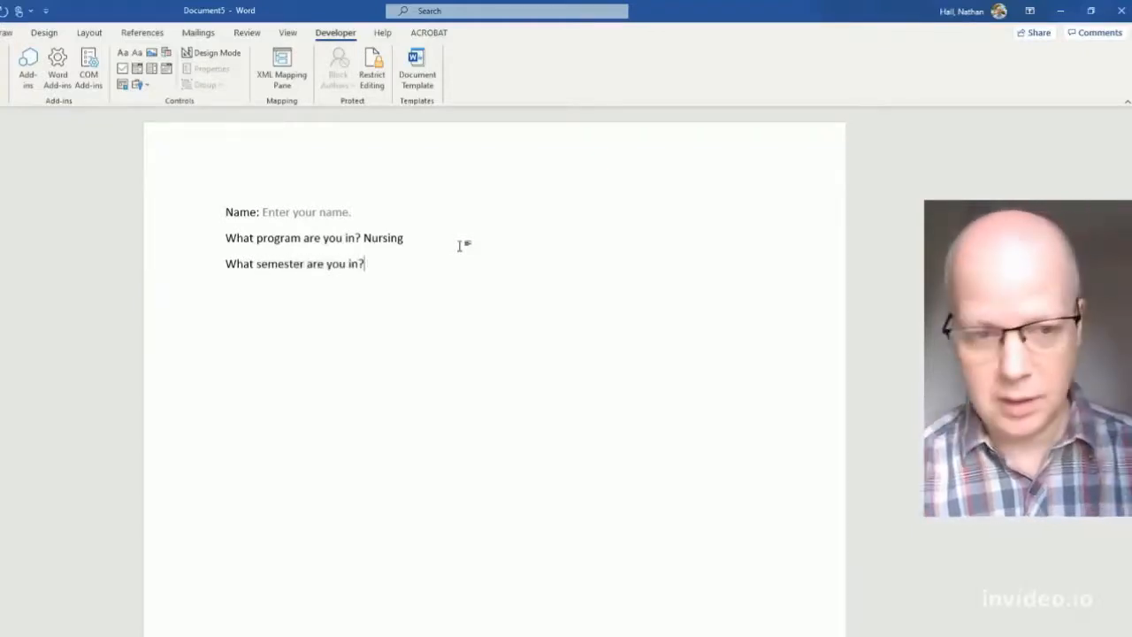
pyautogui.click(152, 70)
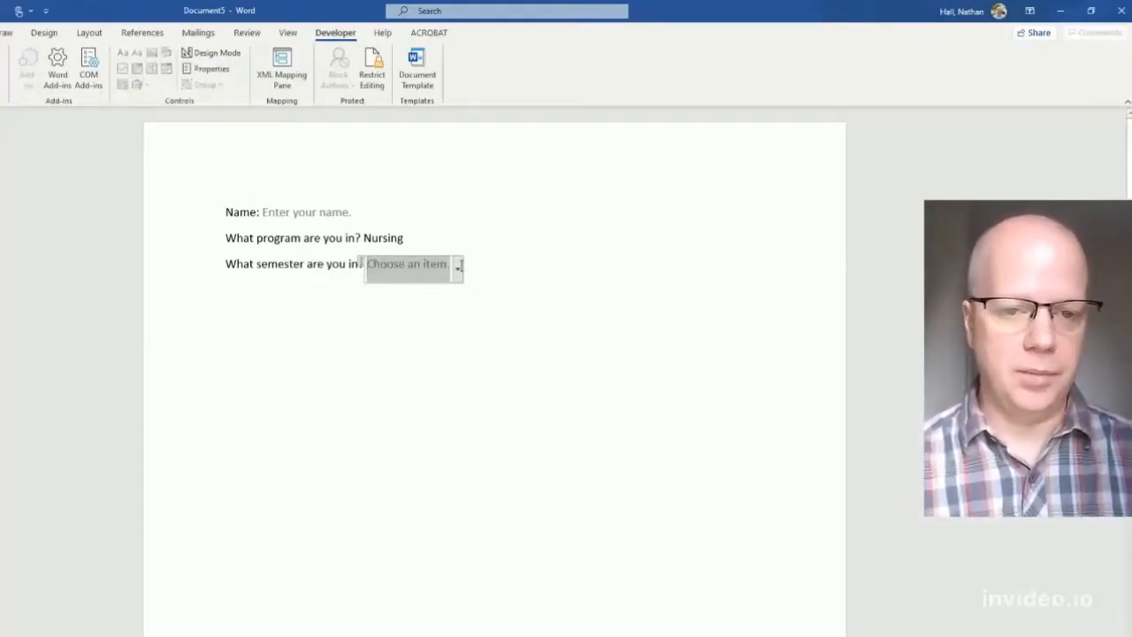
# - Give the semester drop-down the choices First, Second and Final
pyautogui.click(212, 68)
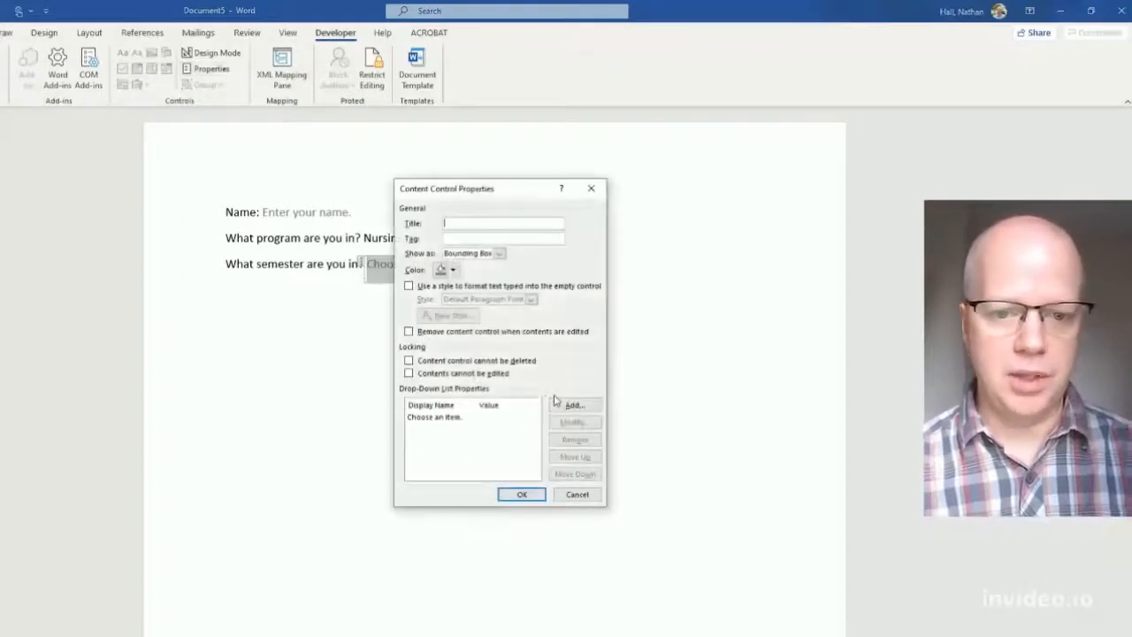
pyautogui.click(574, 405)
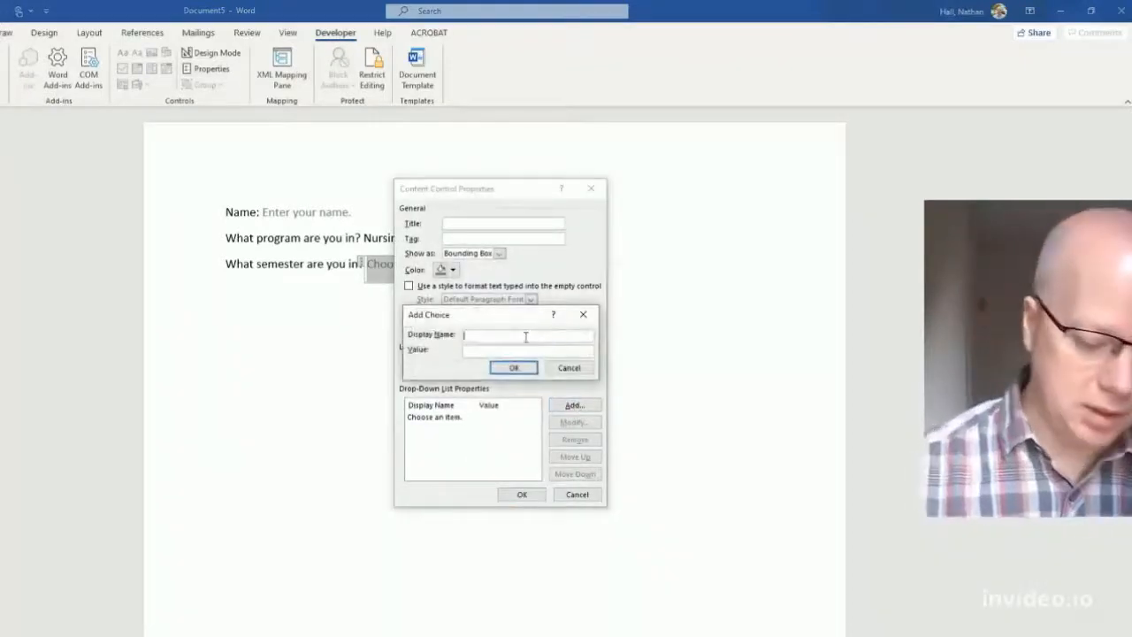
pyautogui.write('First')
pyautogui.press('Return')
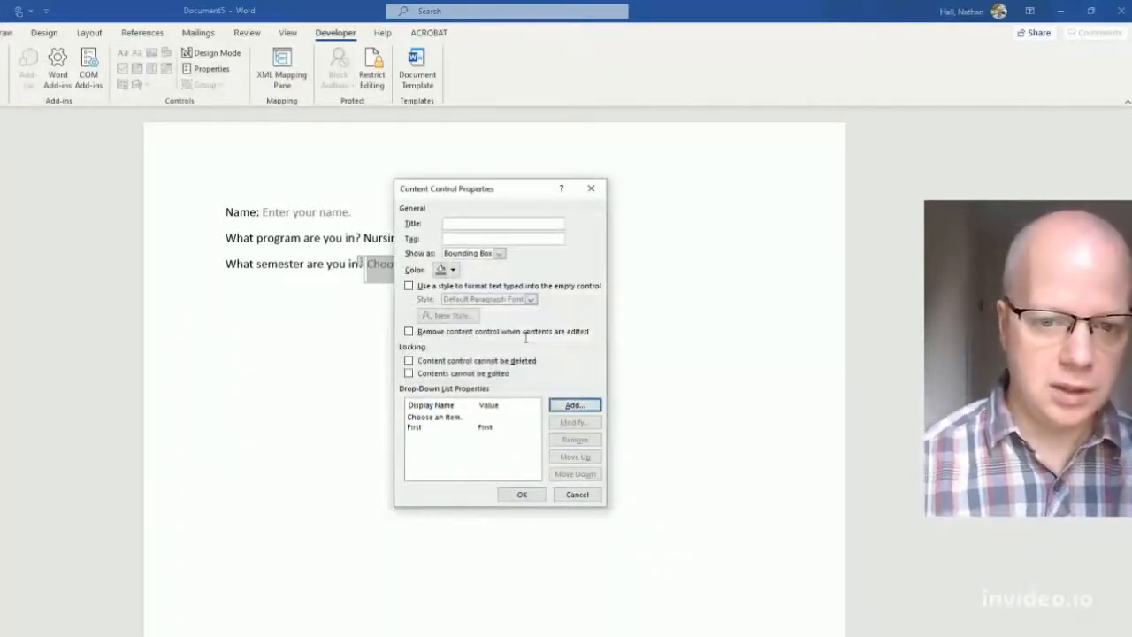
pyautogui.click(569, 406)
pyautogui.write('Seco')
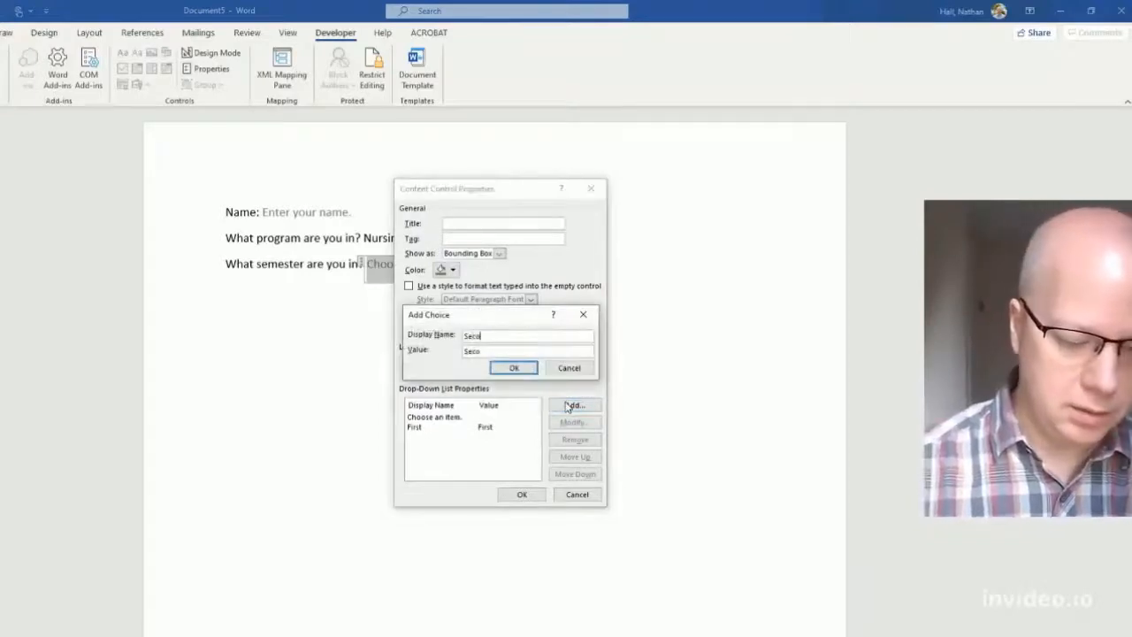
pyautogui.write('nd')
pyautogui.click(516, 368)
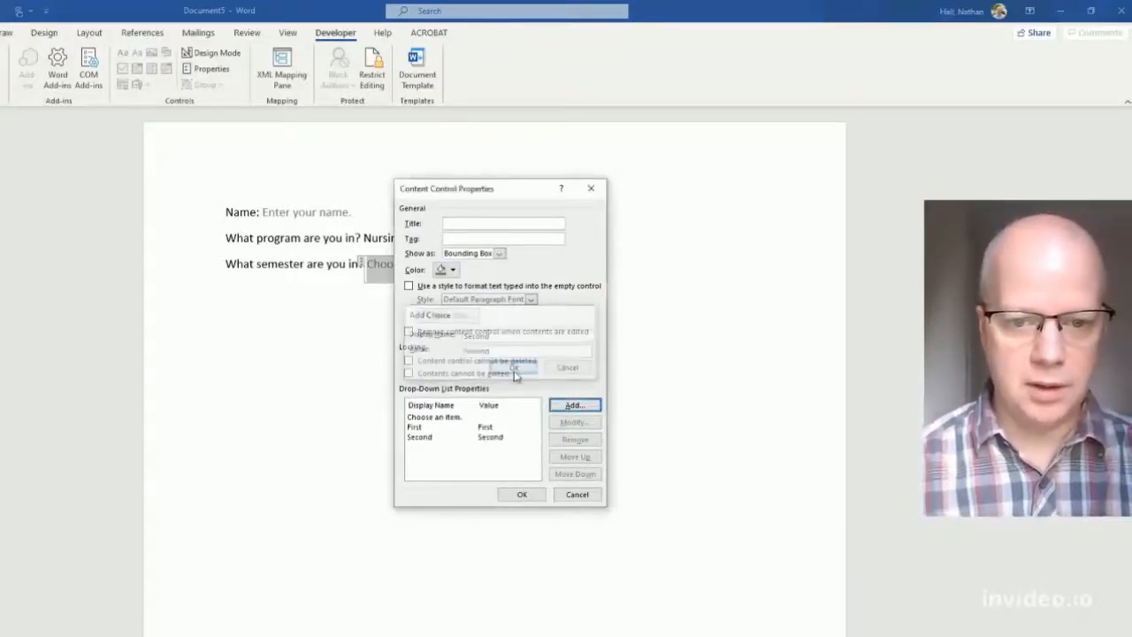
pyautogui.click(572, 406)
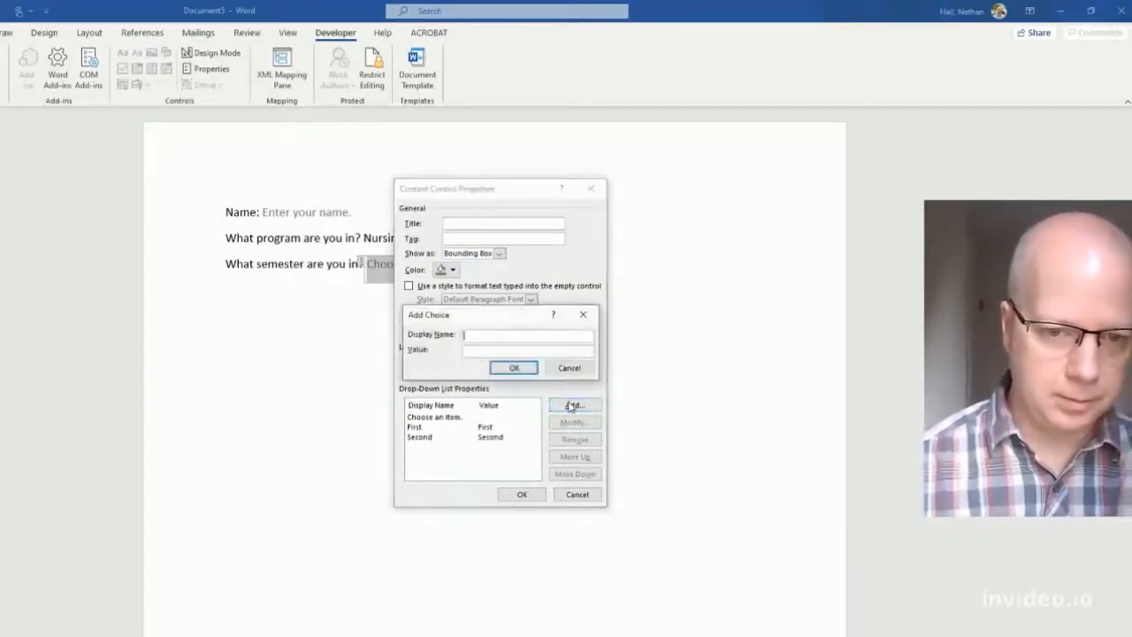
pyautogui.write('Final')
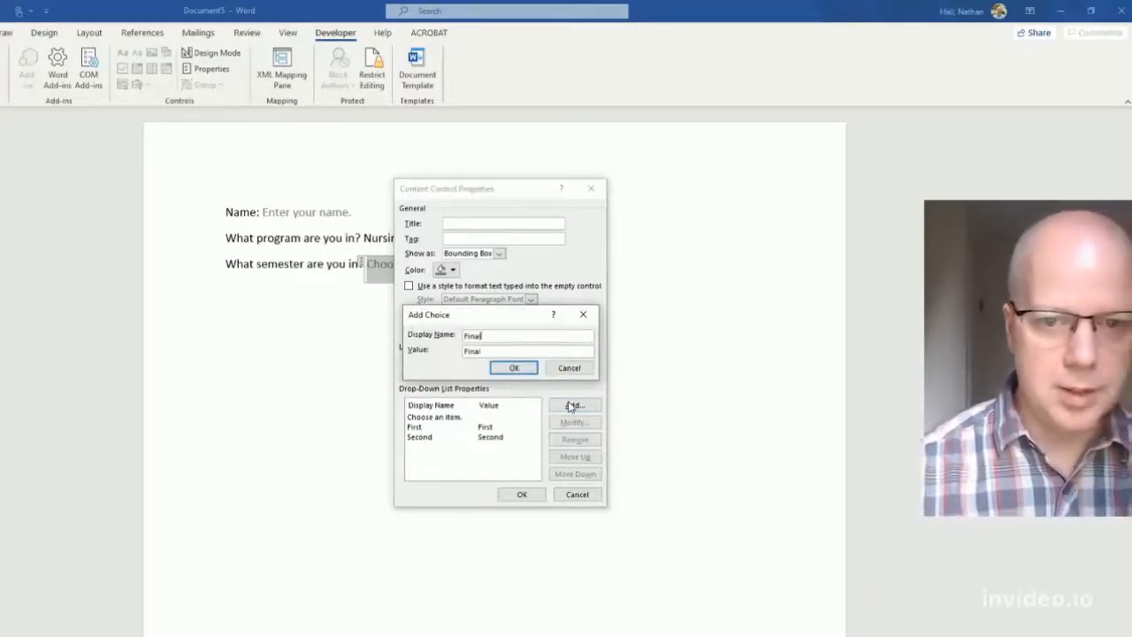
pyautogui.click(515, 368)
pyautogui.click(528, 495)
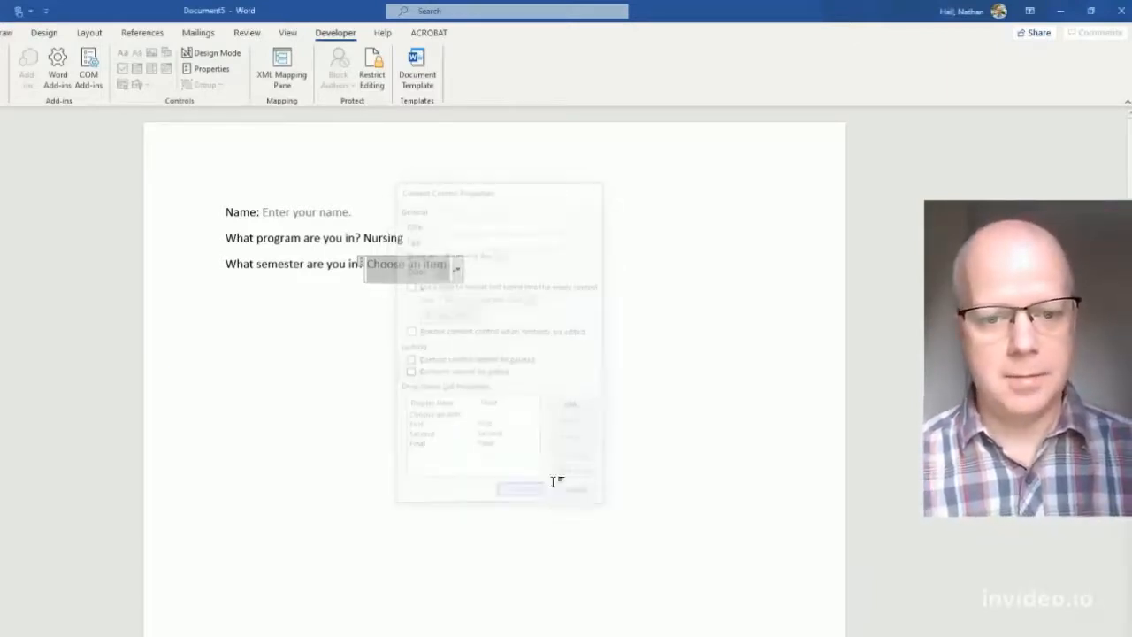
# - Choose Second as the semester answer
pyautogui.click(455, 270)
pyautogui.click(401, 316)
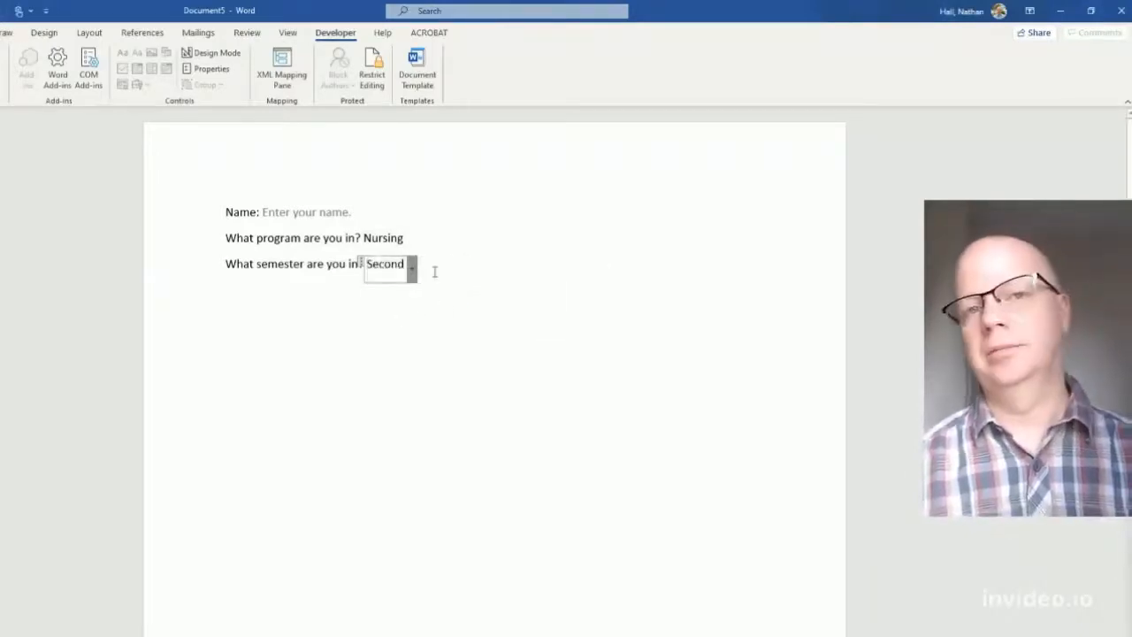
pyautogui.click(478, 250)
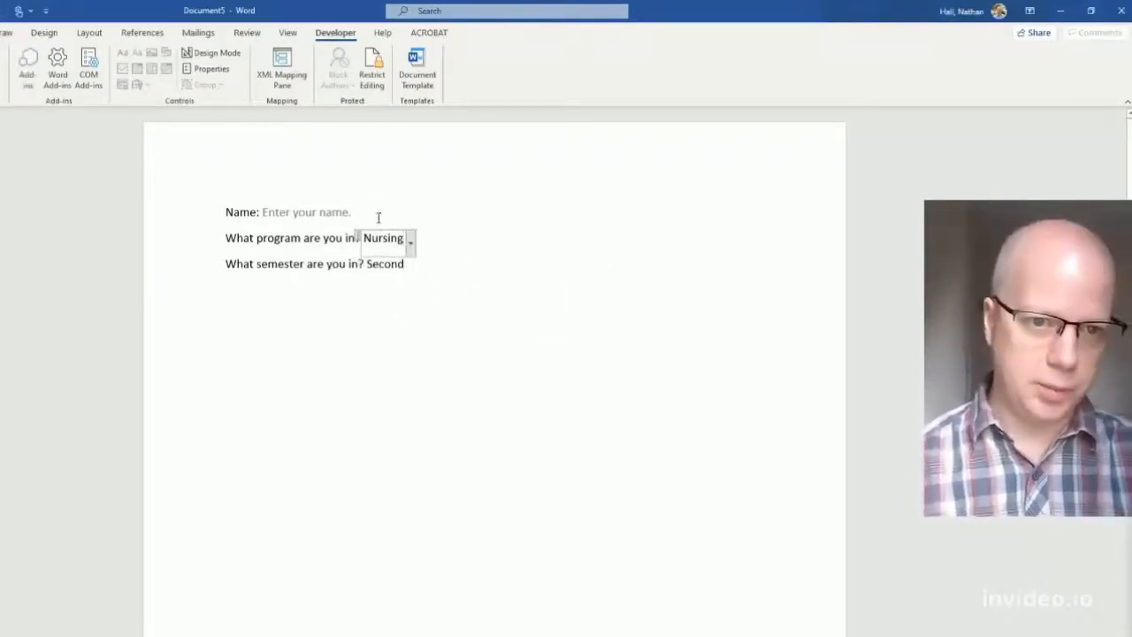
# - Add a new line reading 'Post a picture of yourself:' below the semester question
pyautogui.click(451, 270)
pyautogui.press('Return')
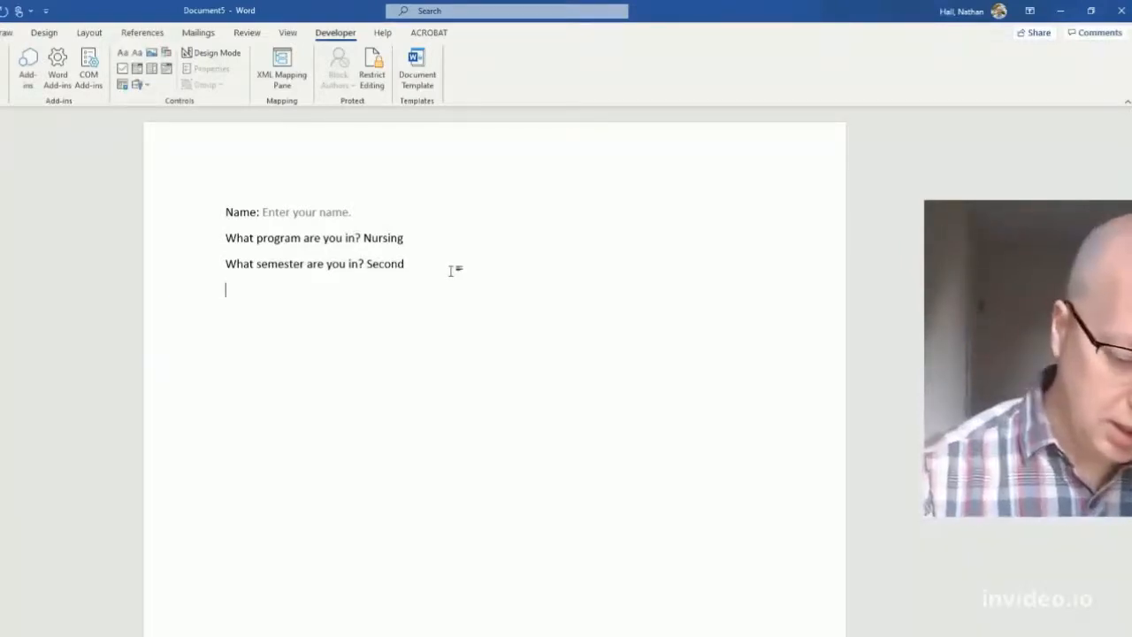
pyautogui.write('Post a')
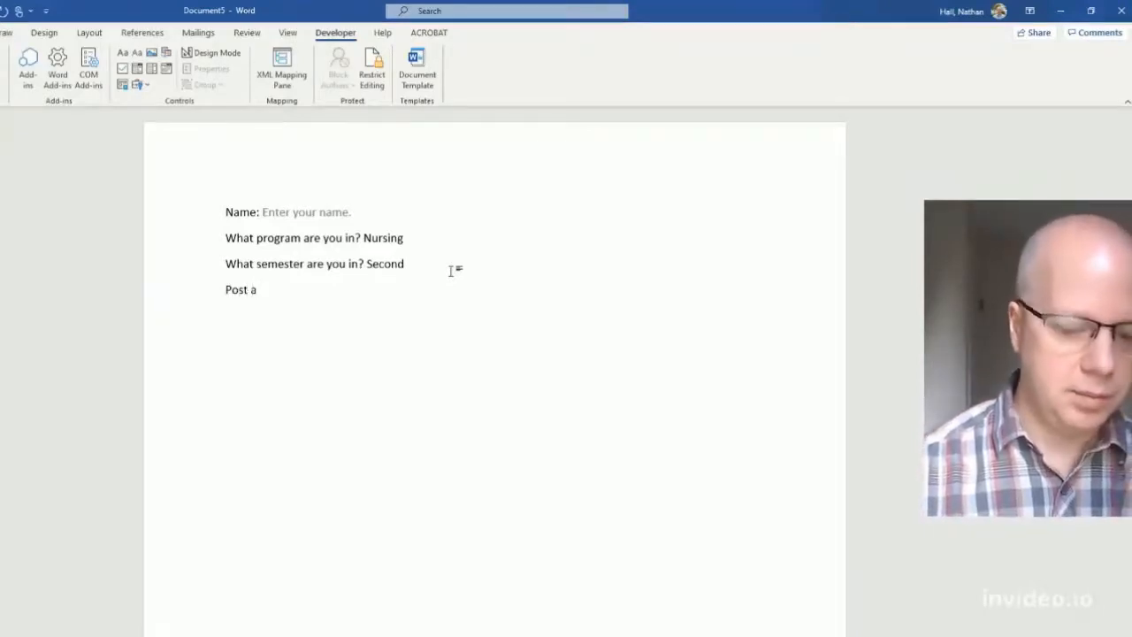
pyautogui.write(' picture o')
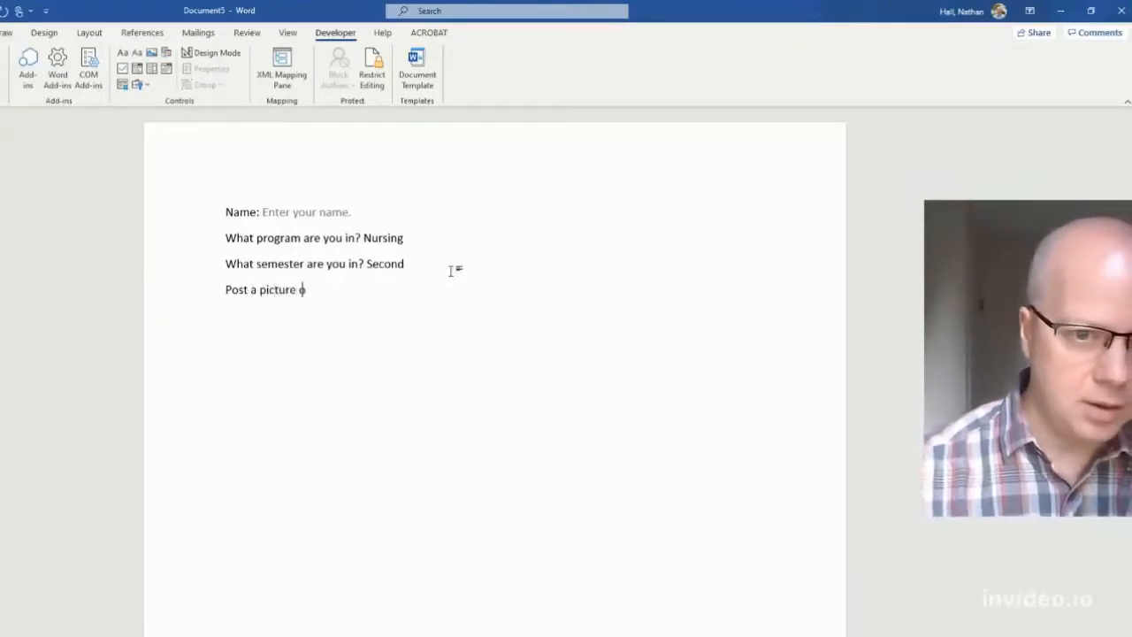
pyautogui.write('f yourself')
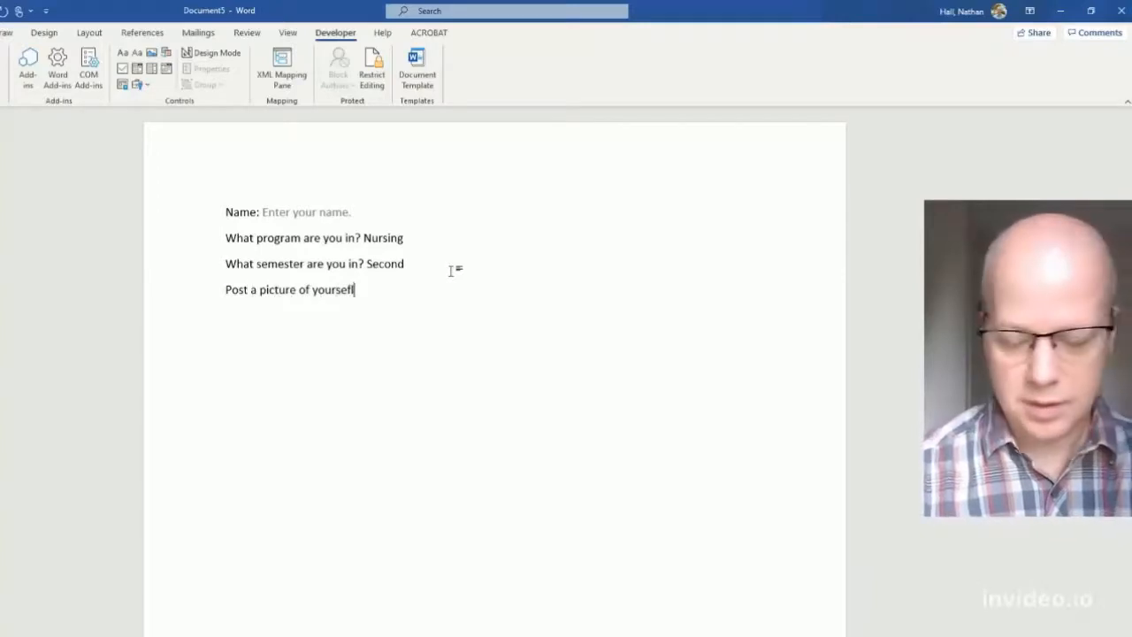
pyautogui.write('f')
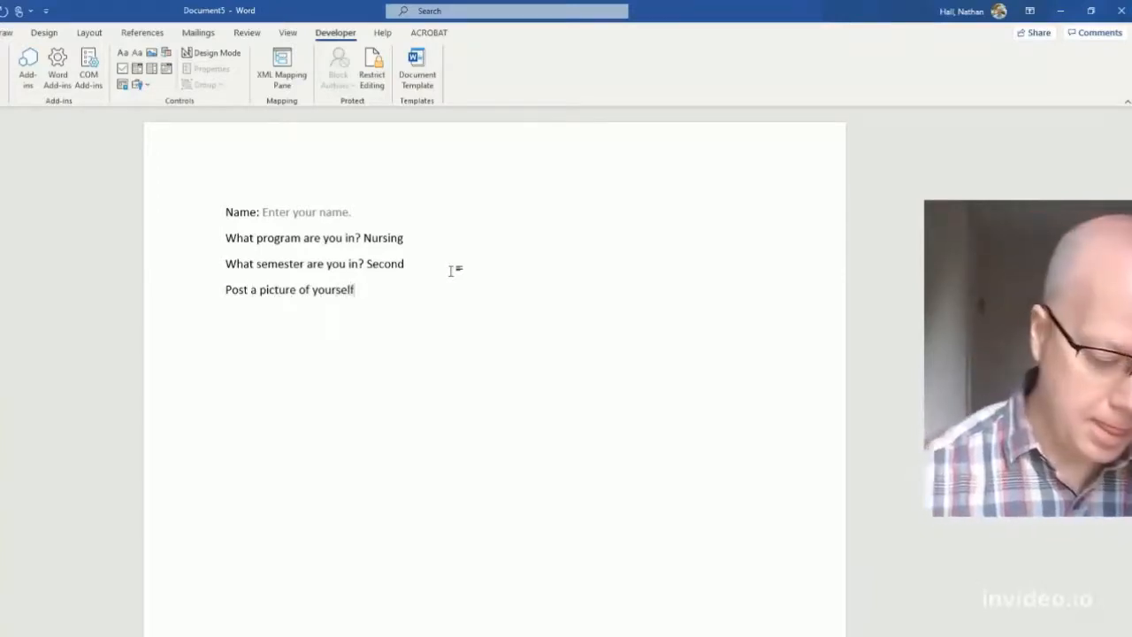
pyautogui.write(':')
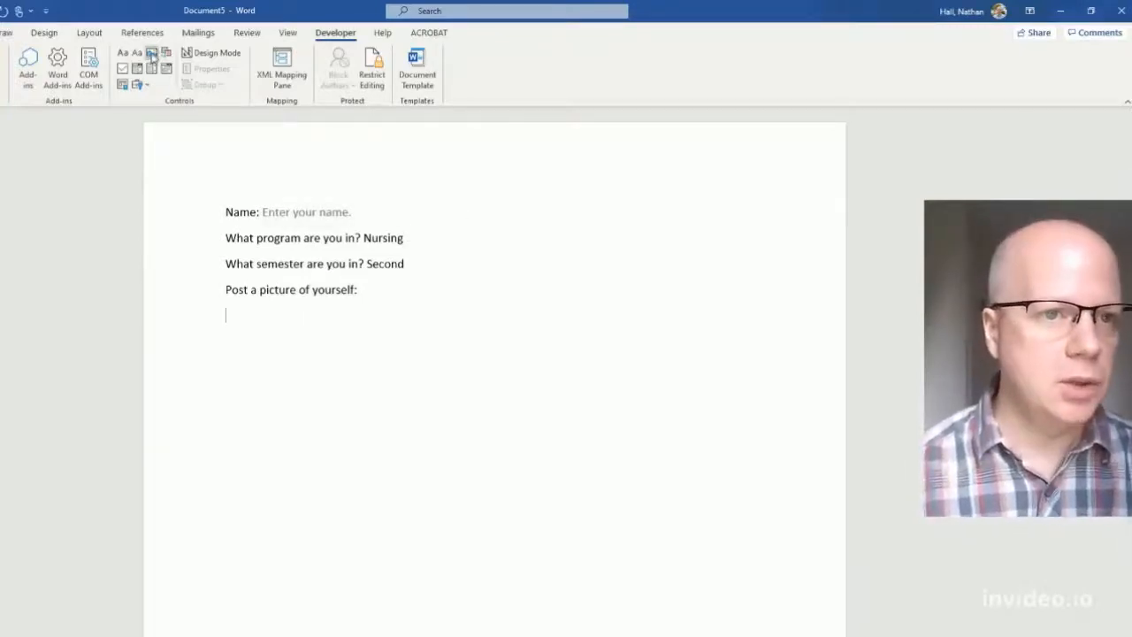
# - Insert a picture content control below the photo prompt and test it with the duck icon
pyautogui.click(151, 53)
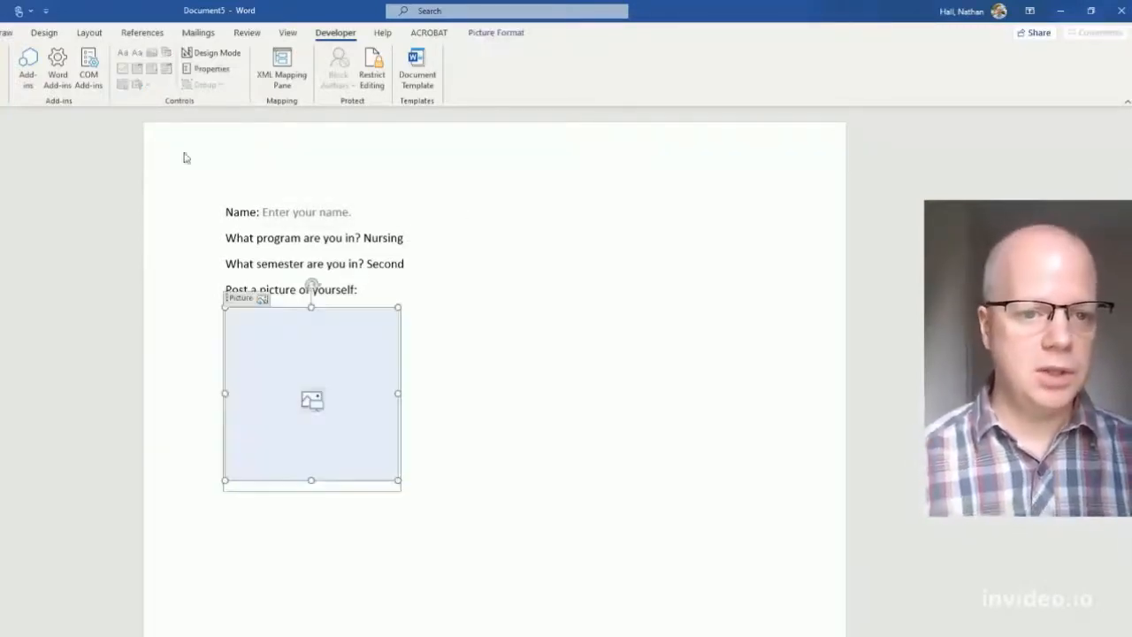
pyautogui.click(481, 455)
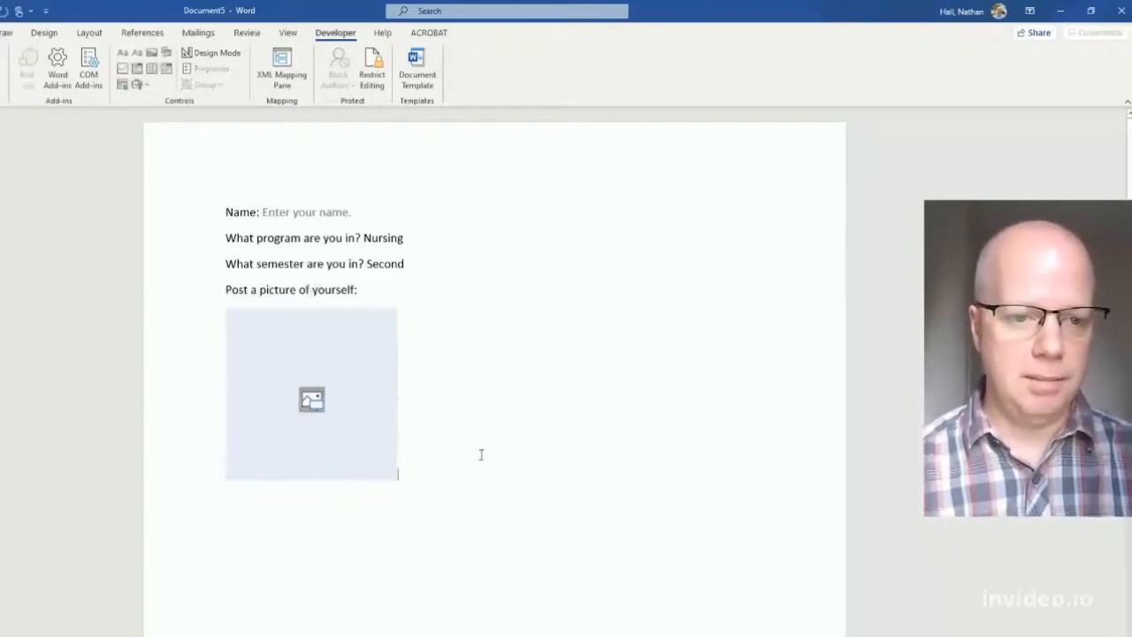
pyautogui.click(311, 400)
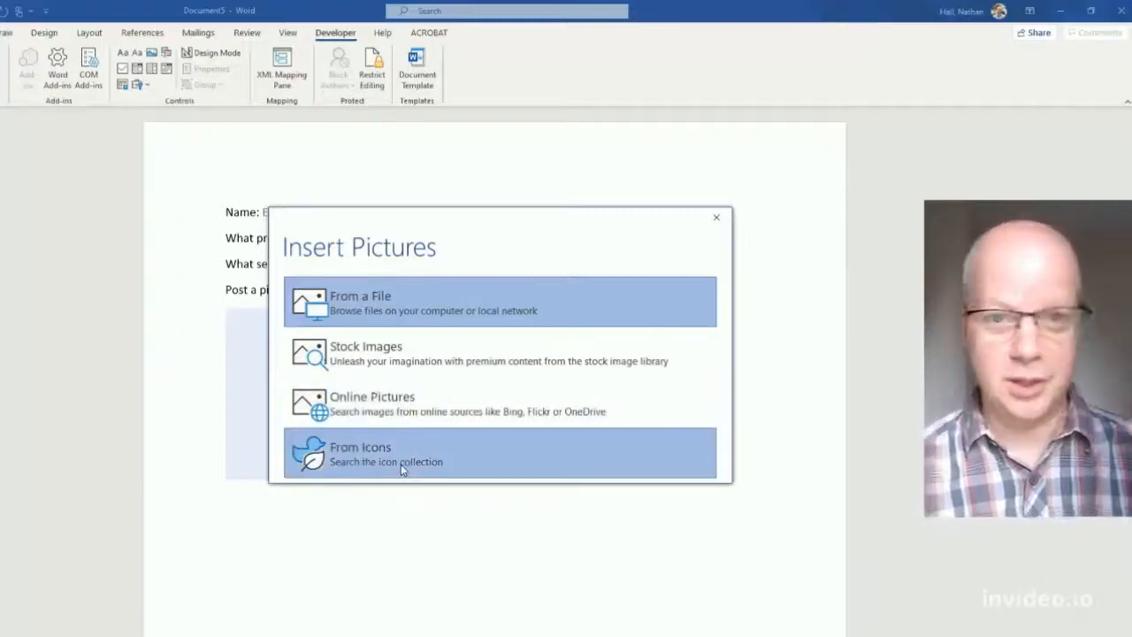
pyautogui.click(400, 465)
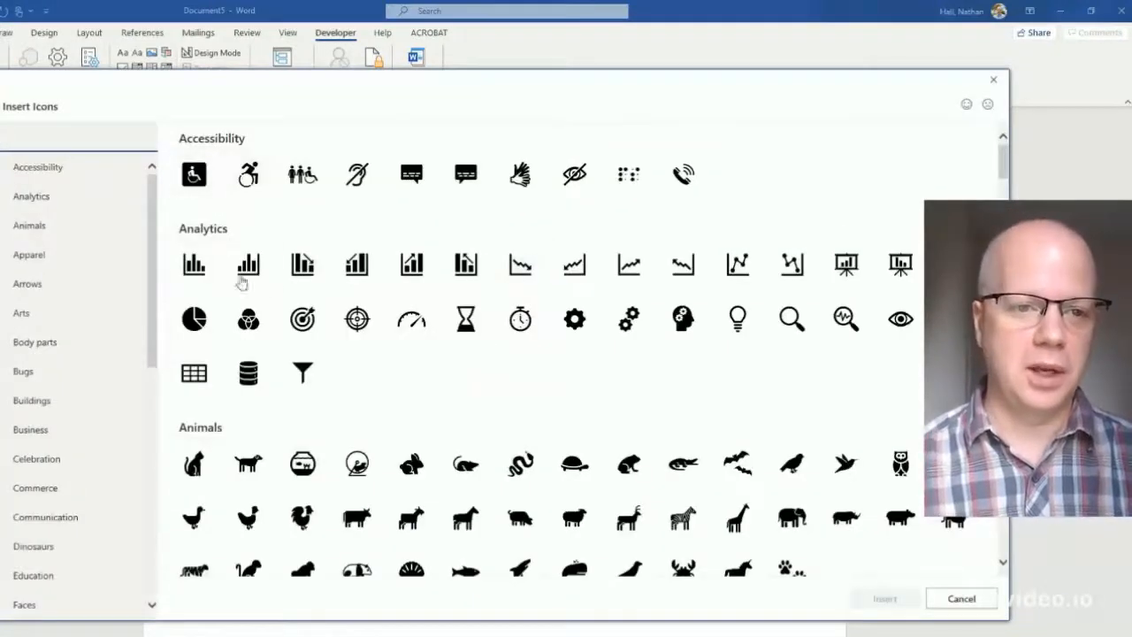
pyautogui.scroll(-1, 229, 310)
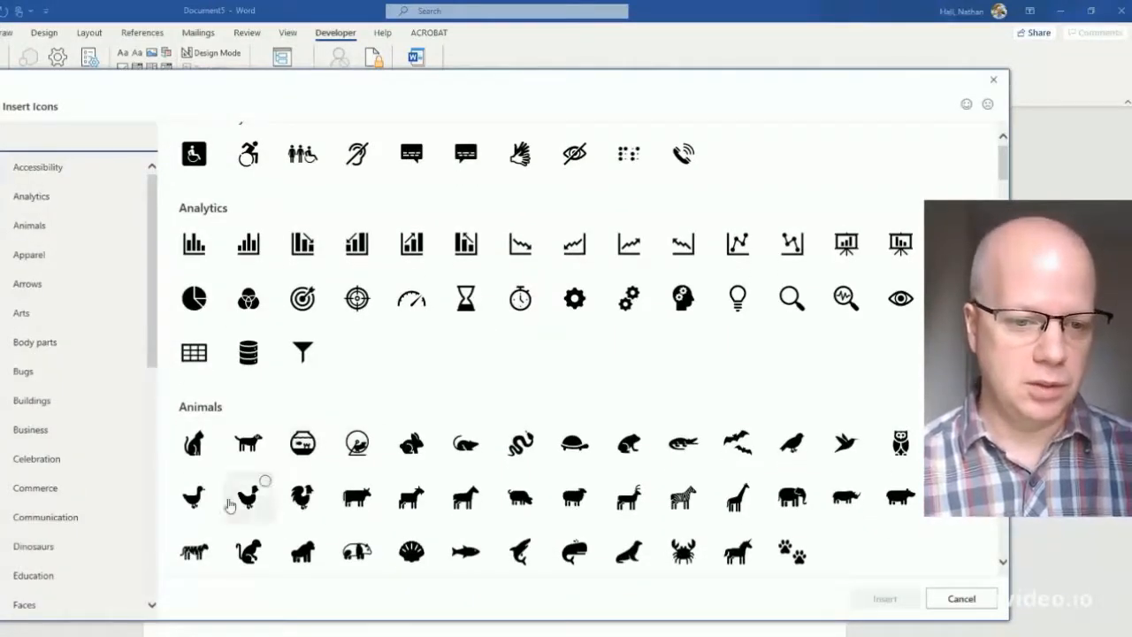
pyautogui.click(194, 497)
pyautogui.click(884, 598)
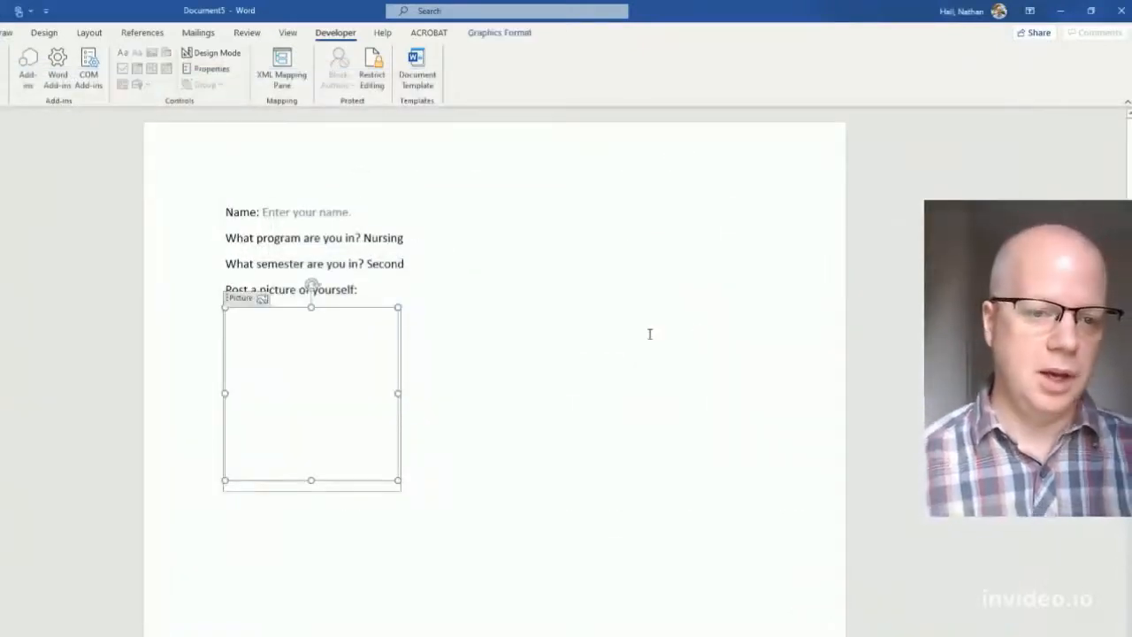
# - Check the picture box's selection, then place the cursor at the start of the program question
pyautogui.click(374, 285)
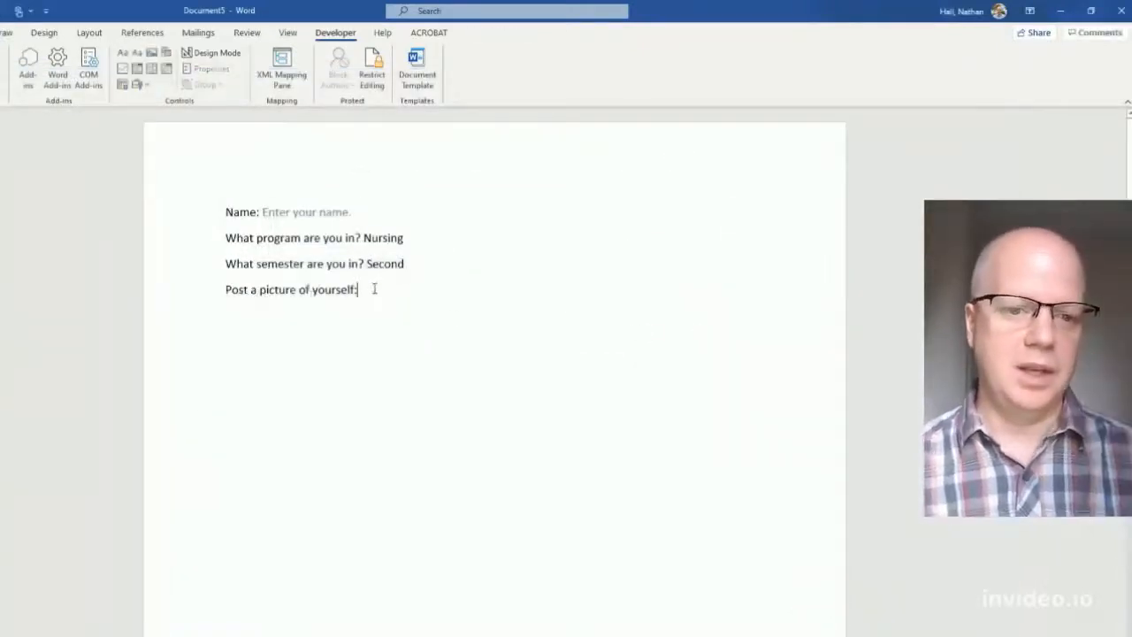
pyautogui.click(297, 375)
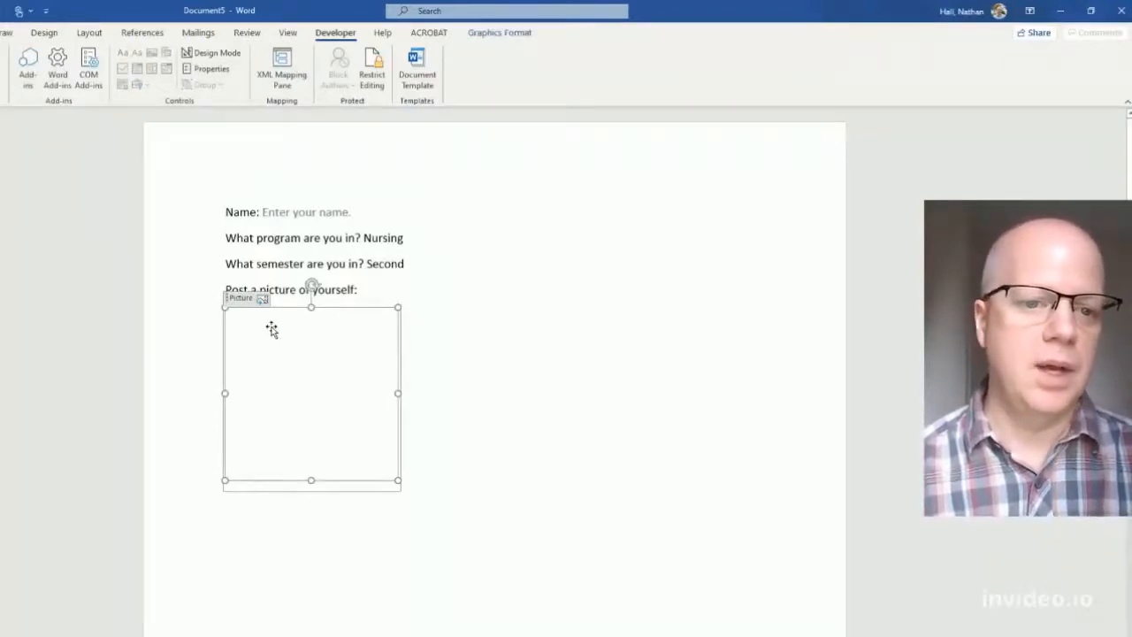
pyautogui.click(380, 285)
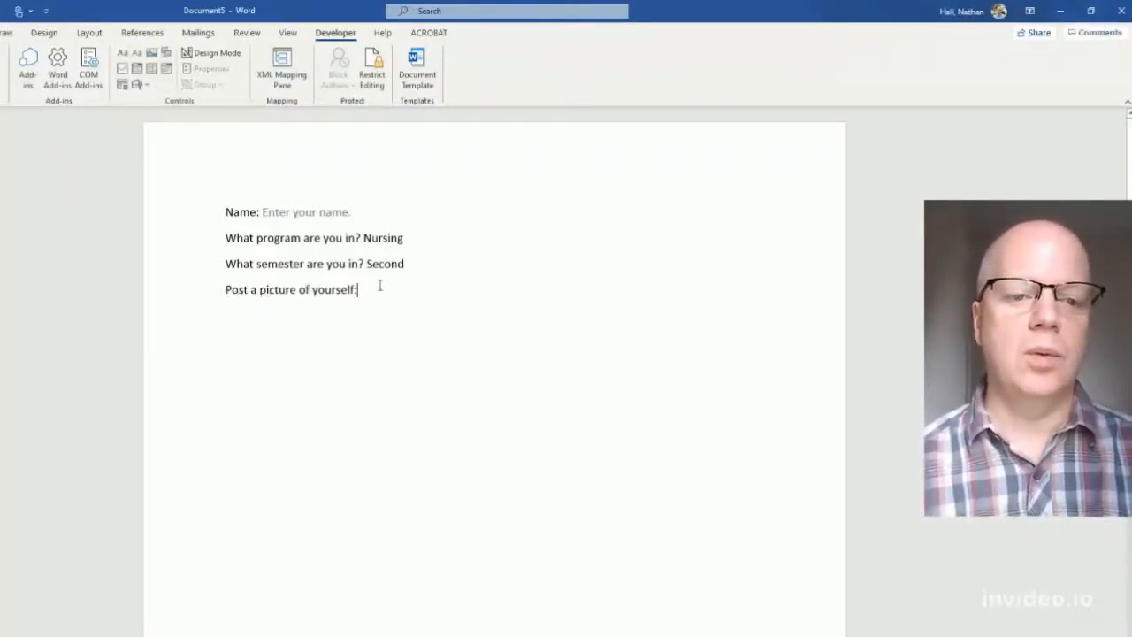
pyautogui.click(338, 339)
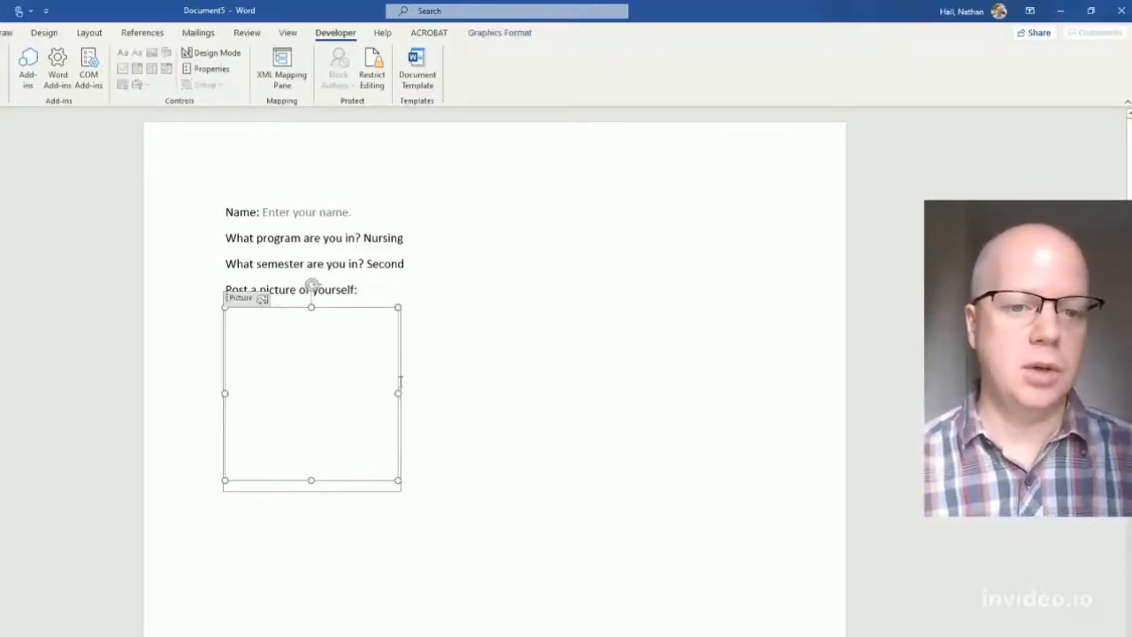
pyautogui.scroll(-1, 359, 463)
pyautogui.scroll(1, 359, 463)
pyautogui.click(226, 236)
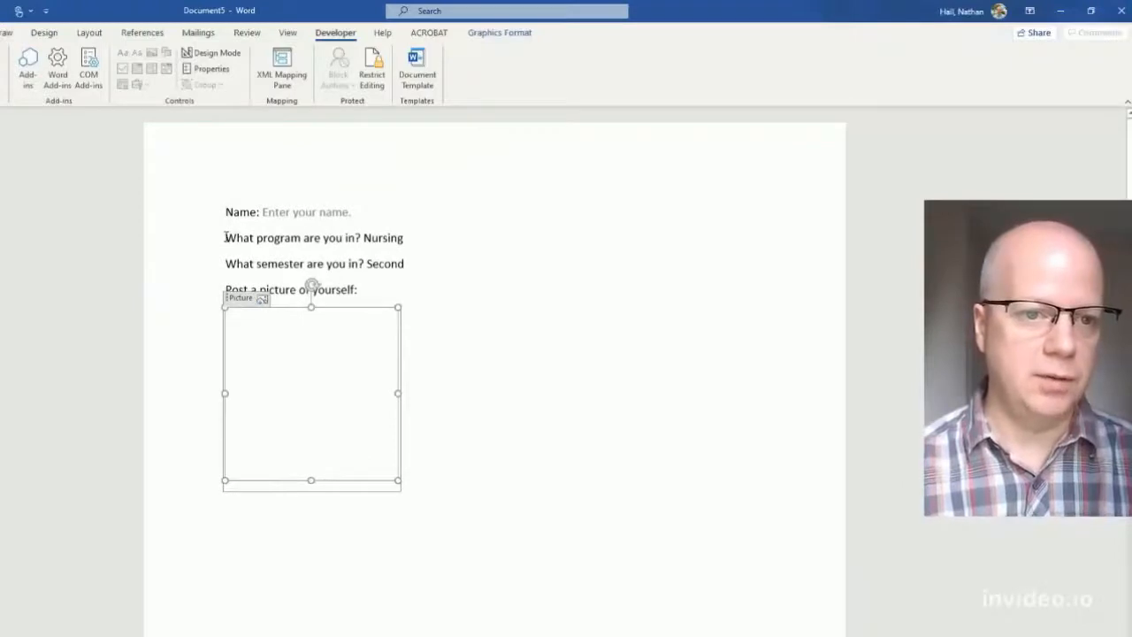
# - Add the line 'Are you registered for this course: Yes No' above the program question
pyautogui.hotkey('ctrl', 'z')
pyautogui.press('Return')
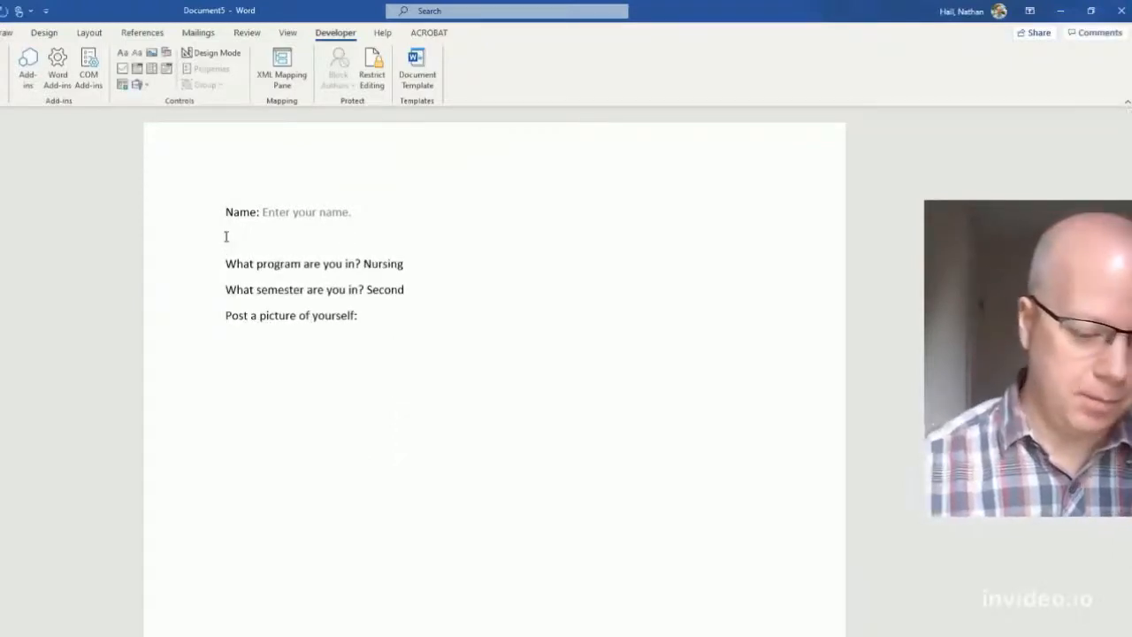
pyautogui.write('Are you register')
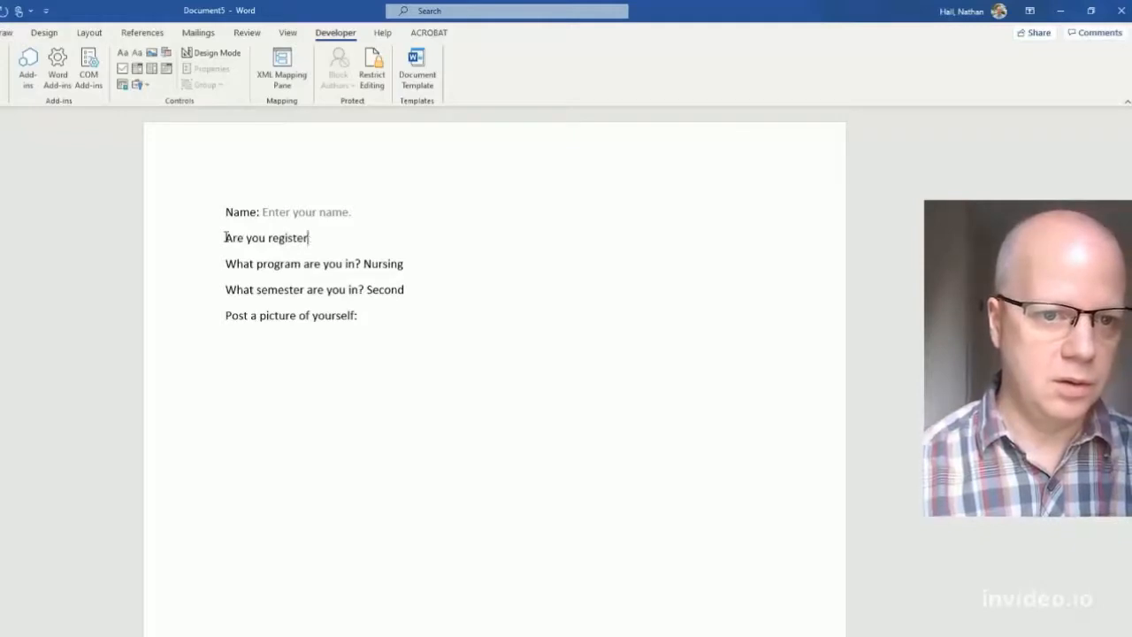
pyautogui.write('ed for this co')
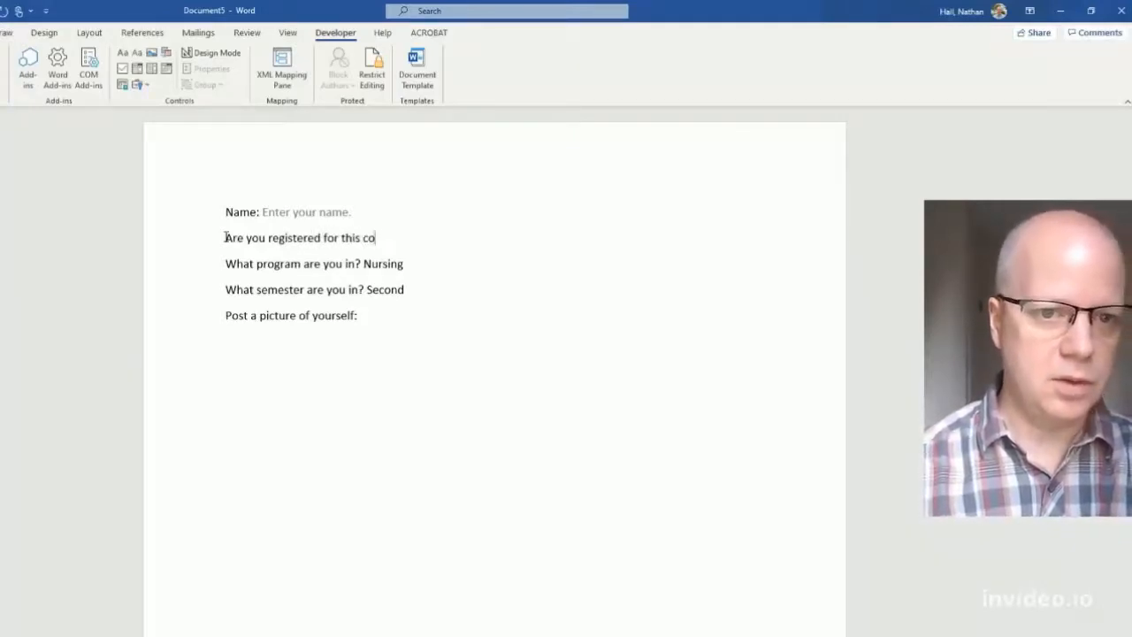
pyautogui.write('urse: ')
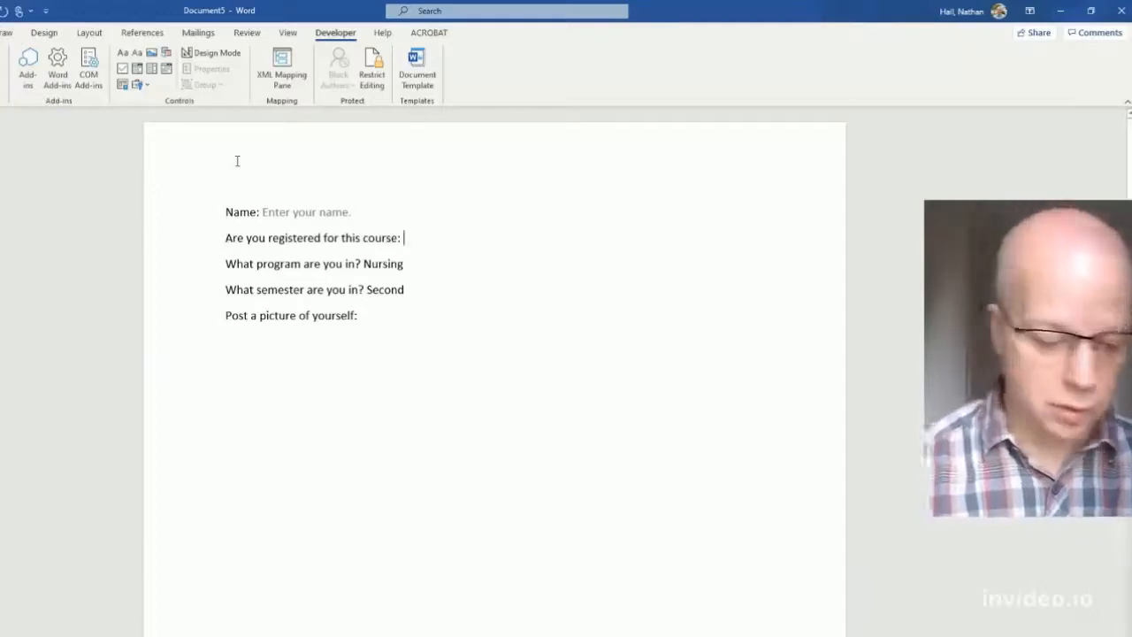
pyautogui.write('Yes No')
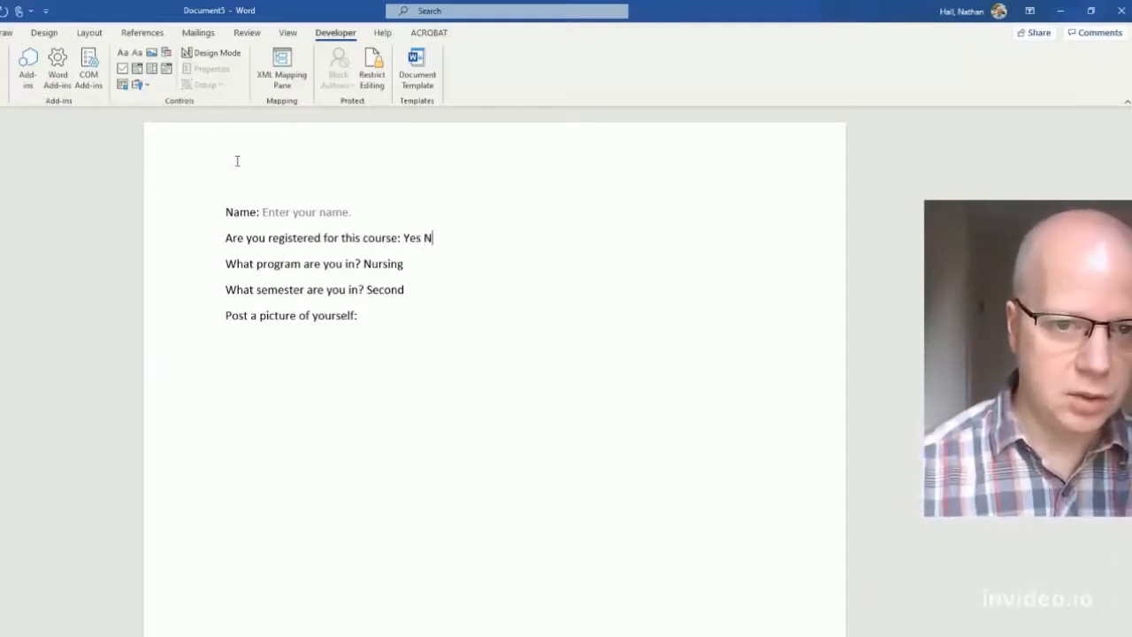
pyautogui.click(424, 237)
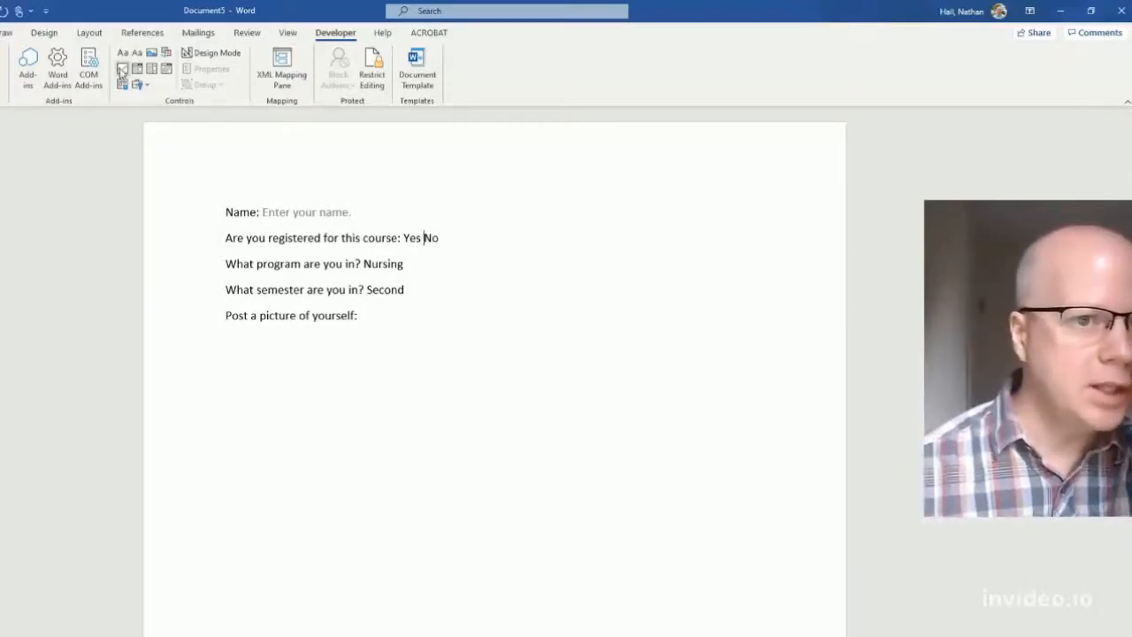
# - Add a check box after Yes and another after No, leaving both unticked
pyautogui.click(121, 71)
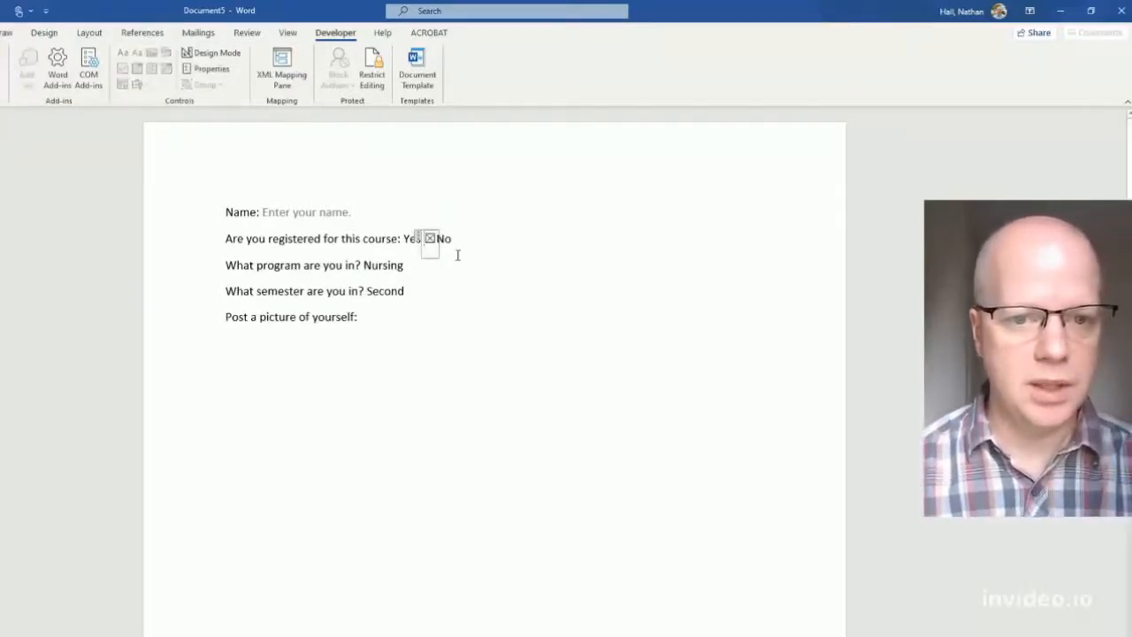
pyautogui.click(430, 239)
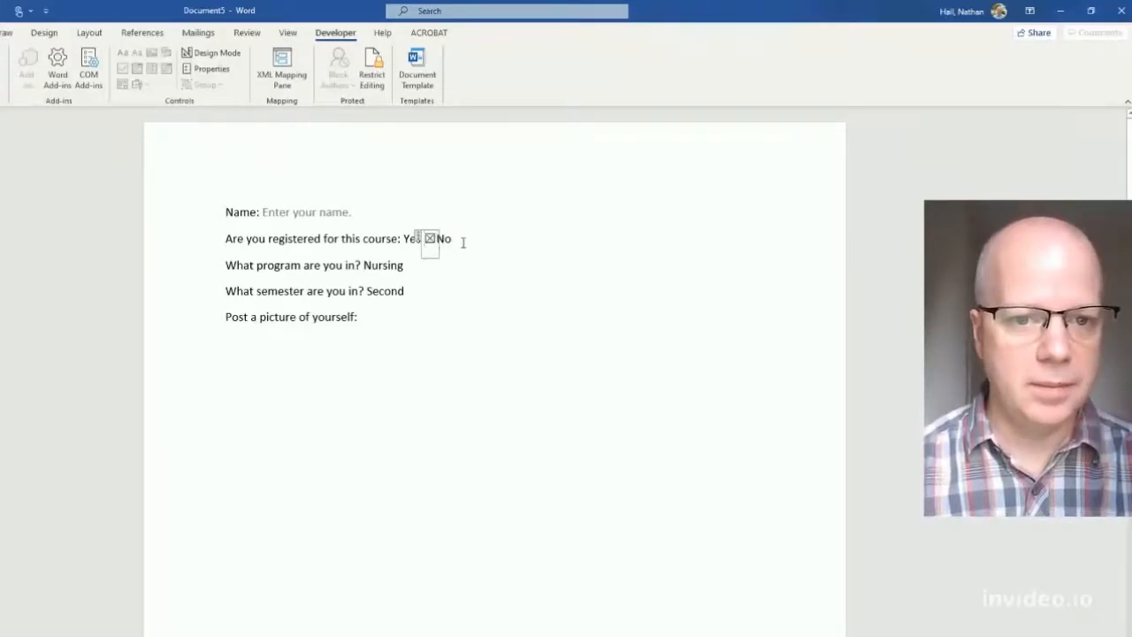
pyautogui.click(461, 241)
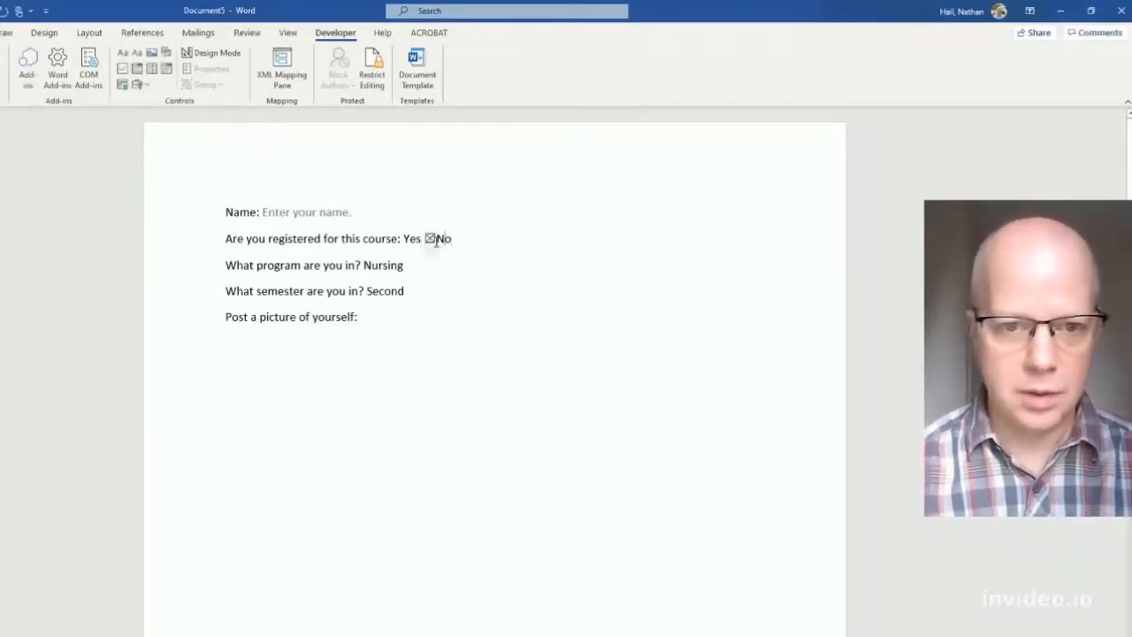
pyautogui.press('Left')
pyautogui.click(470, 242)
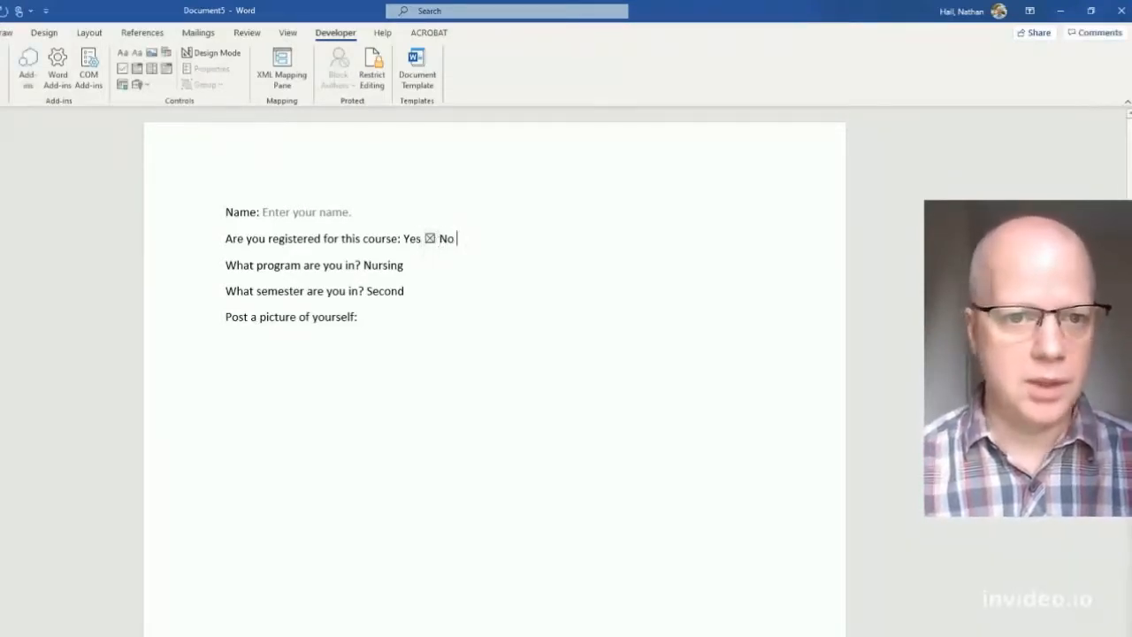
pyautogui.click(122, 69)
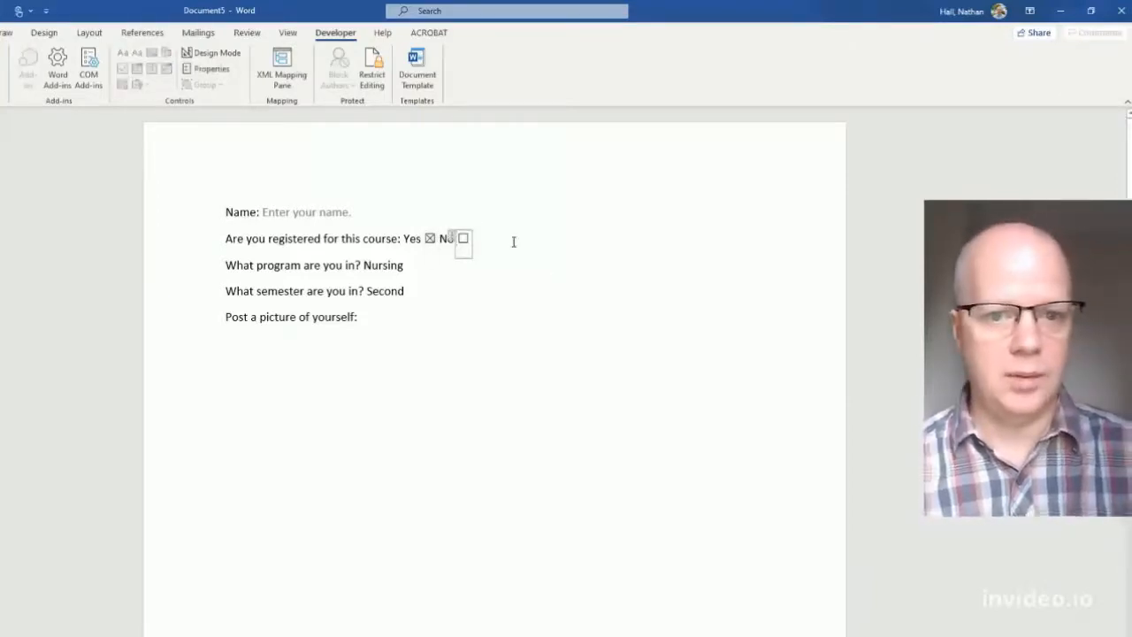
pyautogui.click(430, 239)
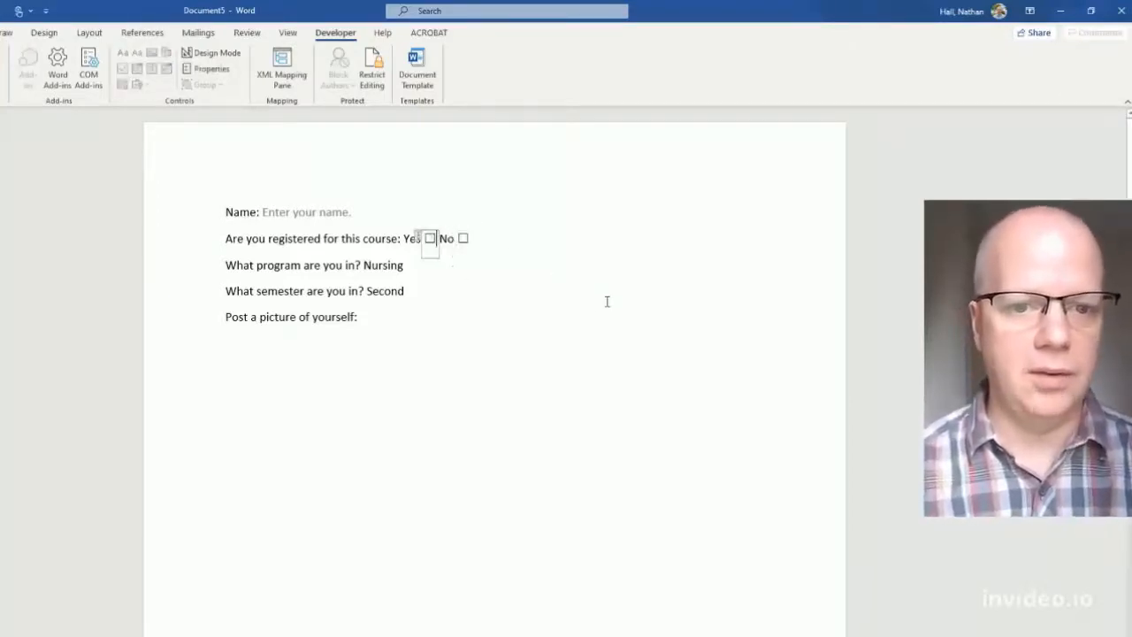
# - Clear Nursing from the program drop-down and delete the duck icon from the picture field
pyautogui.tripleClick(385, 267)
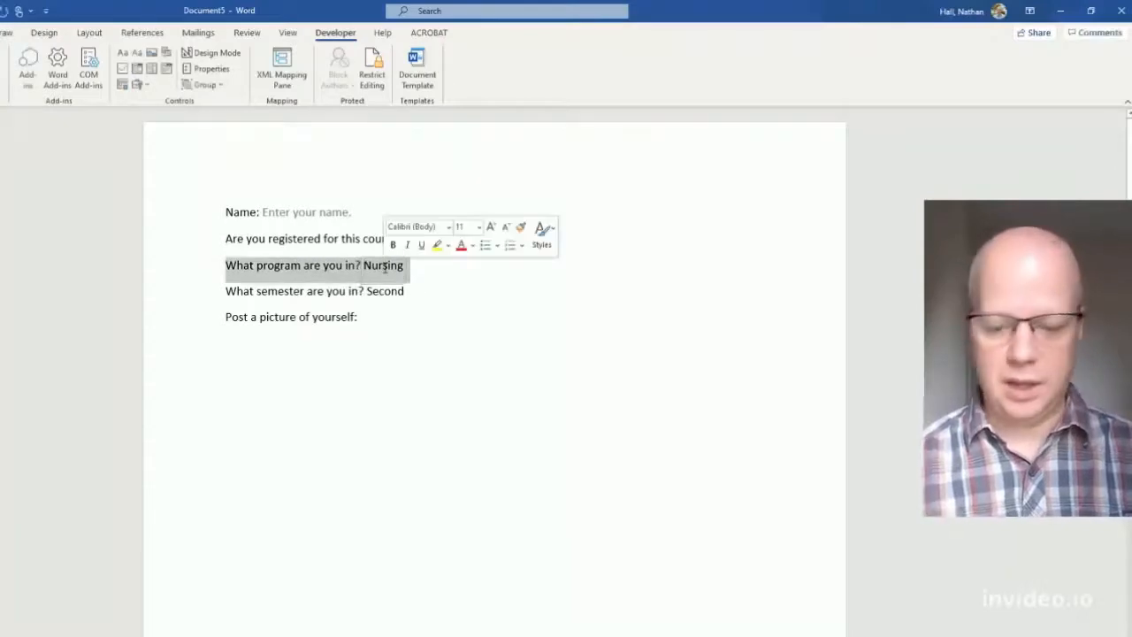
pyautogui.click(384, 267)
pyautogui.doubleClick(385, 267)
pyautogui.press('Delete')
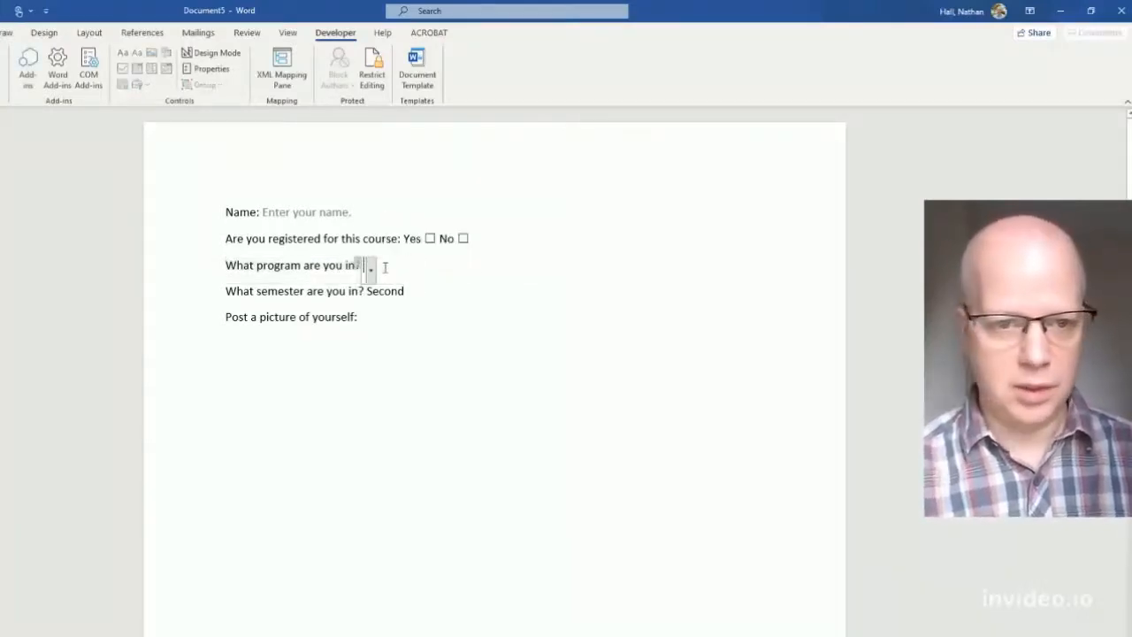
pyautogui.click(384, 292)
pyautogui.doubleClick(384, 292)
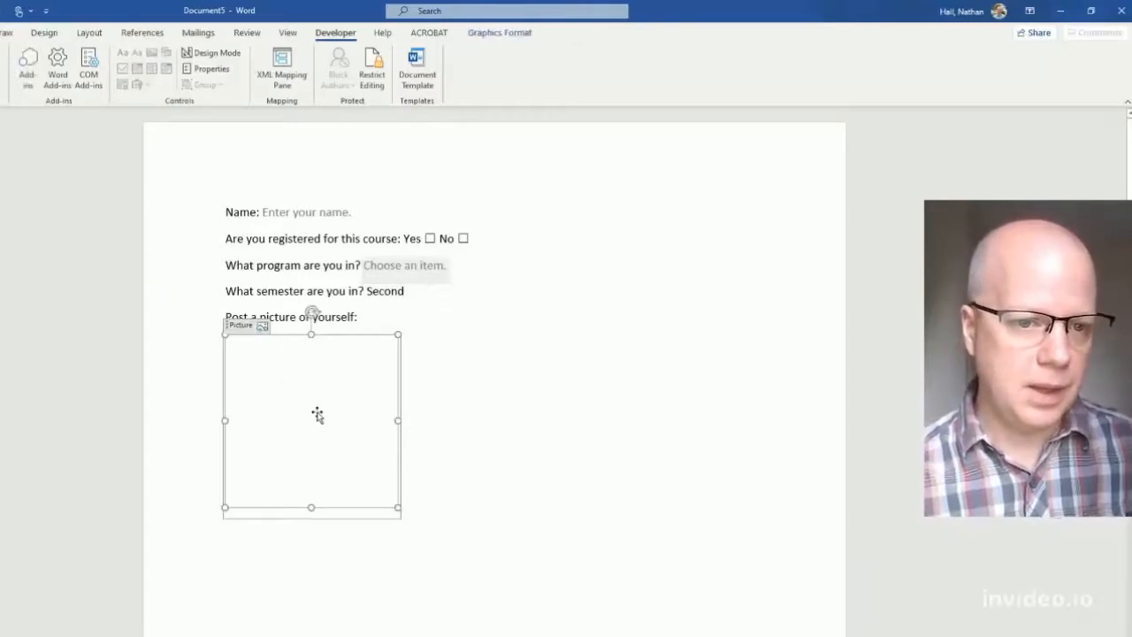
pyautogui.press('Delete')
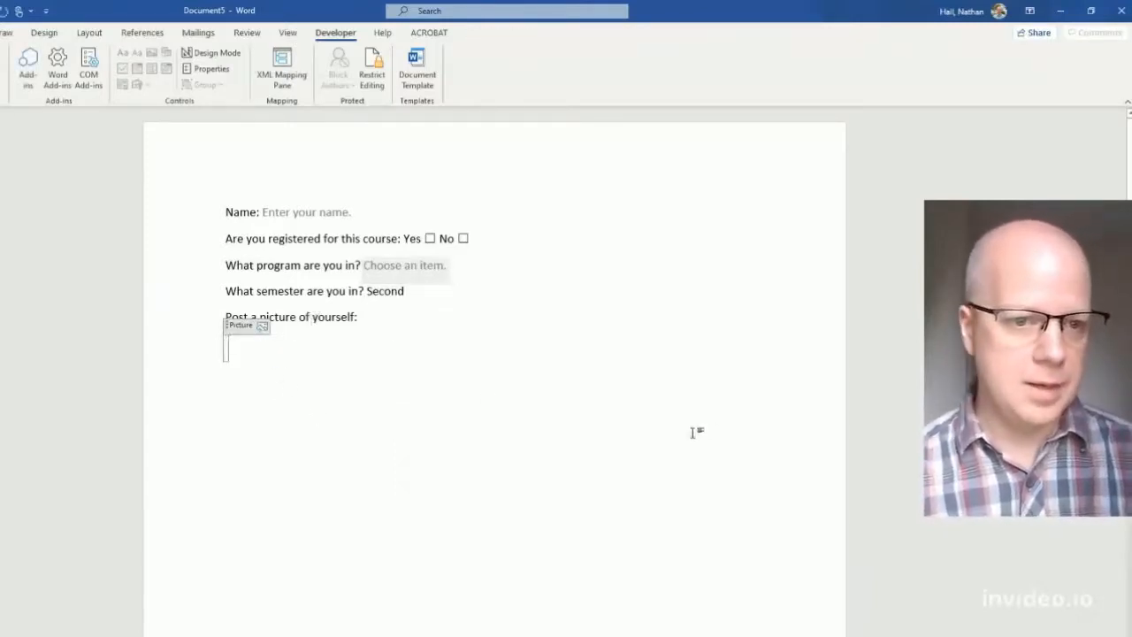
pyautogui.click(709, 432)
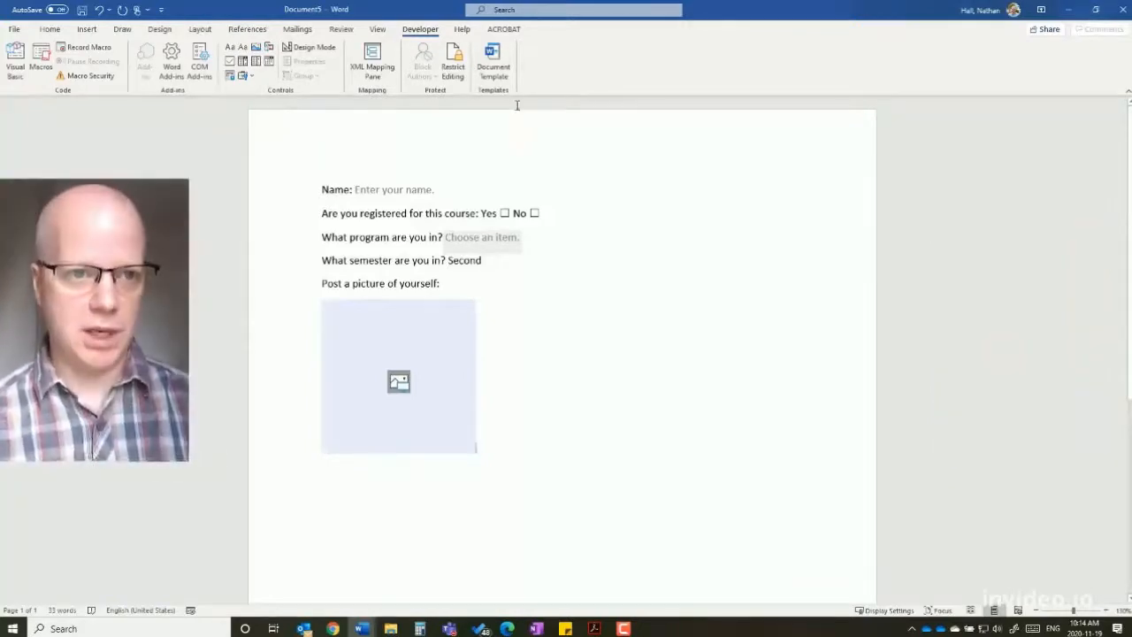
# - Restrict editing to Filling in forms and enforce protection with a password entered twice
pyautogui.click(452, 69)
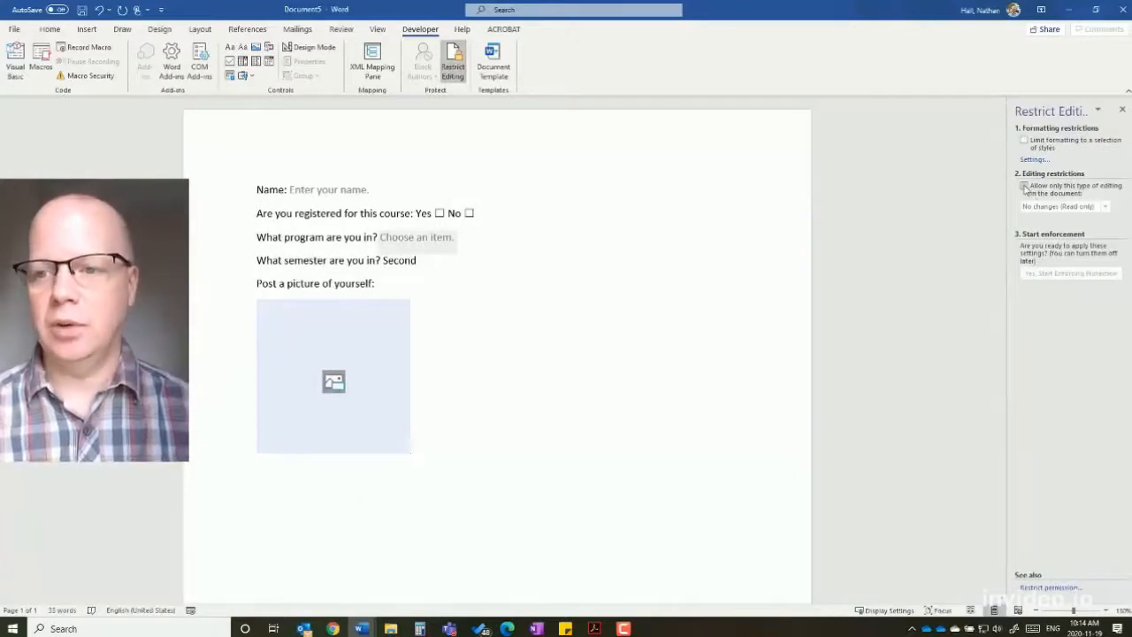
pyautogui.click(1023, 187)
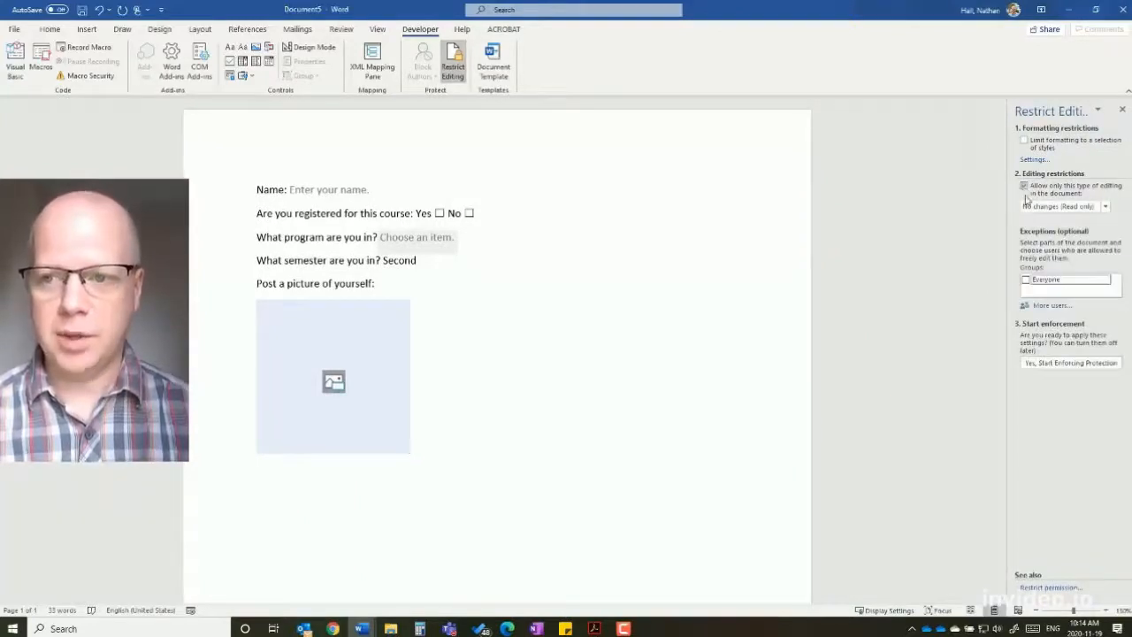
pyautogui.click(1057, 206)
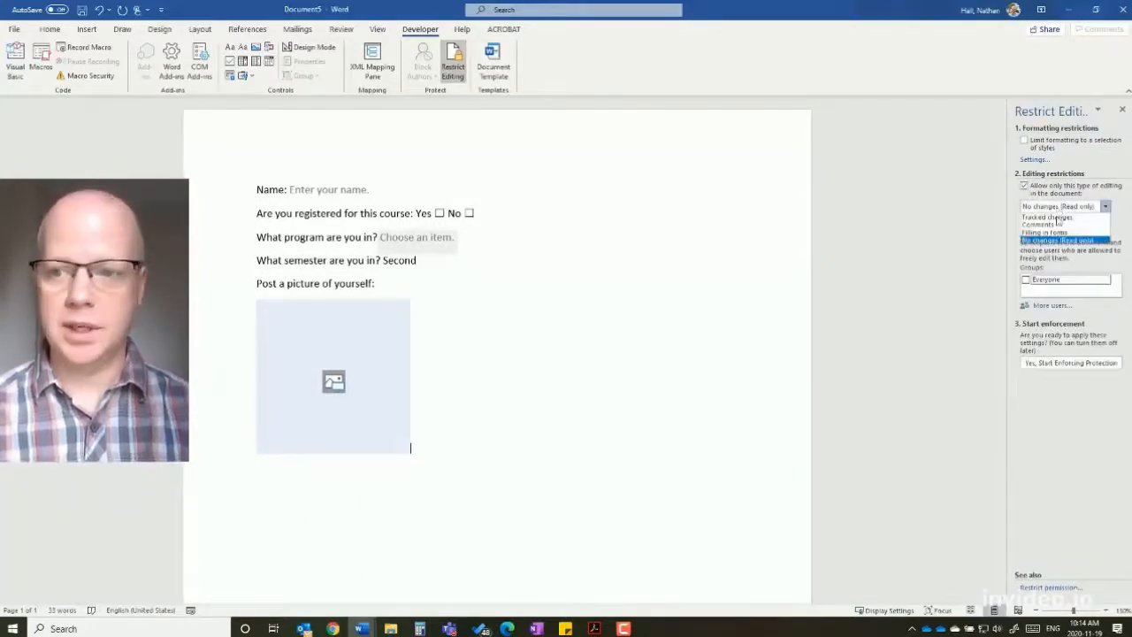
pyautogui.click(1057, 233)
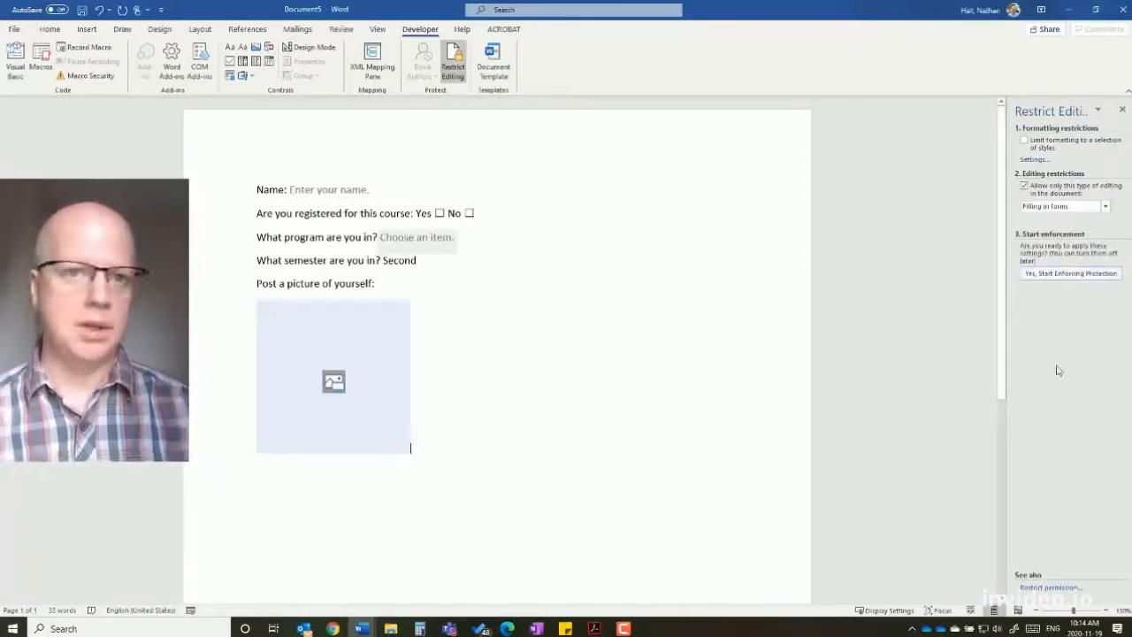
pyautogui.click(1066, 274)
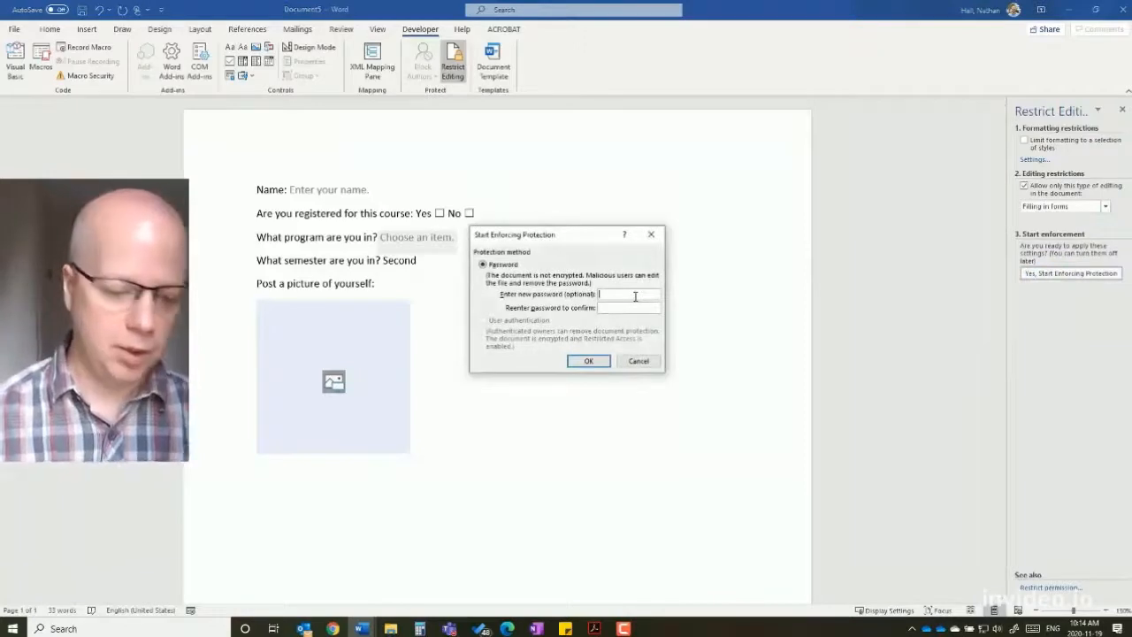
pyautogui.write('123456')
pyautogui.press('Tab')
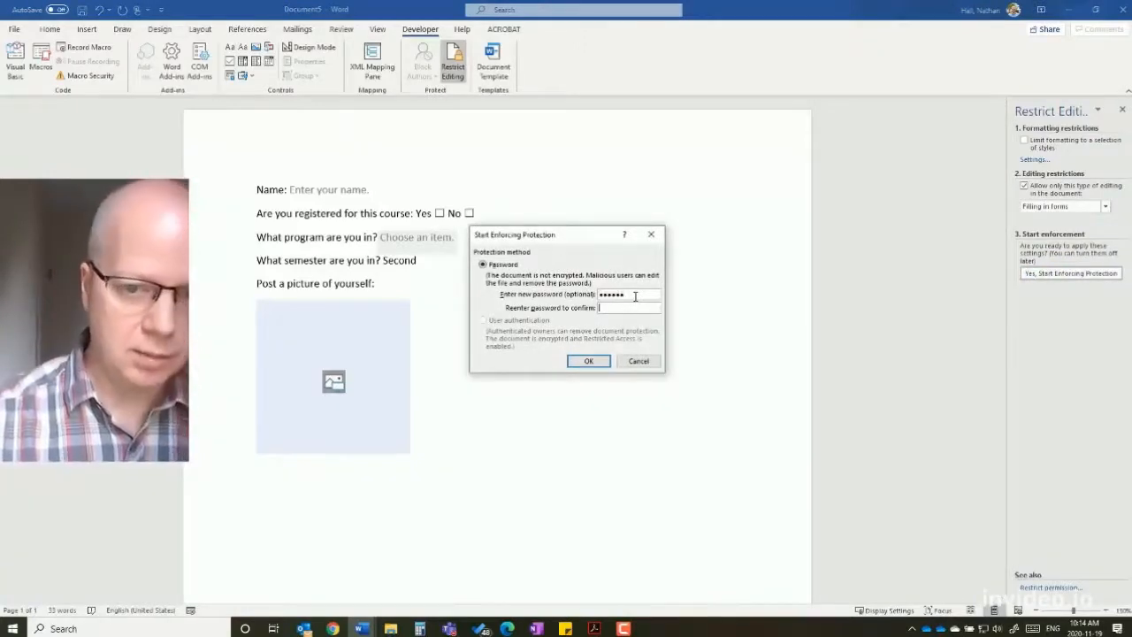
pyautogui.write('123456')
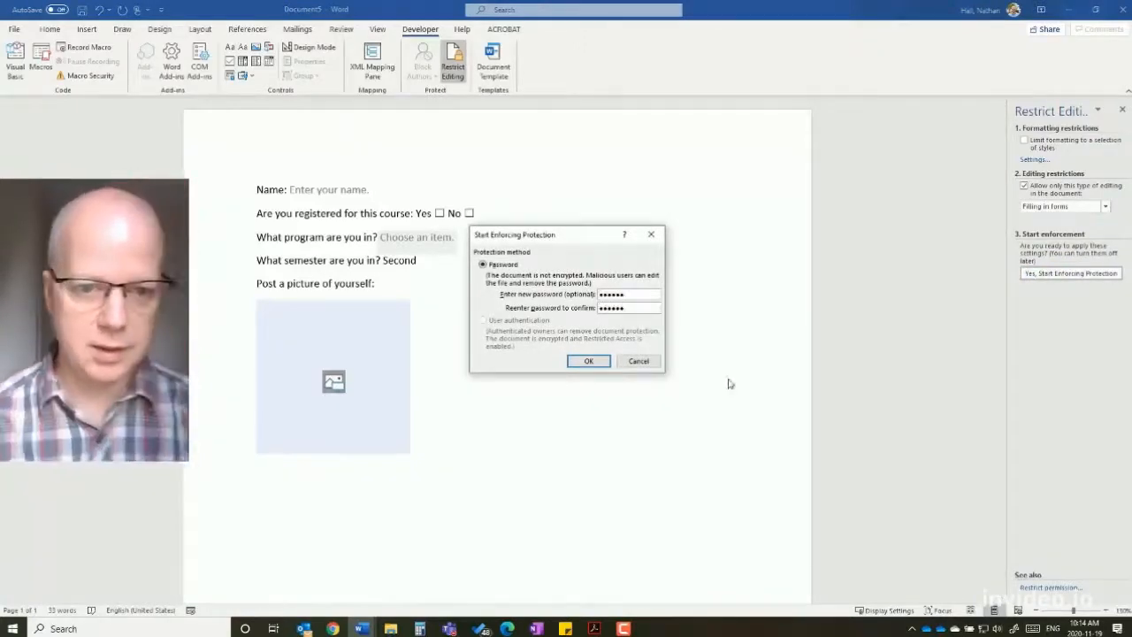
pyautogui.click(586, 363)
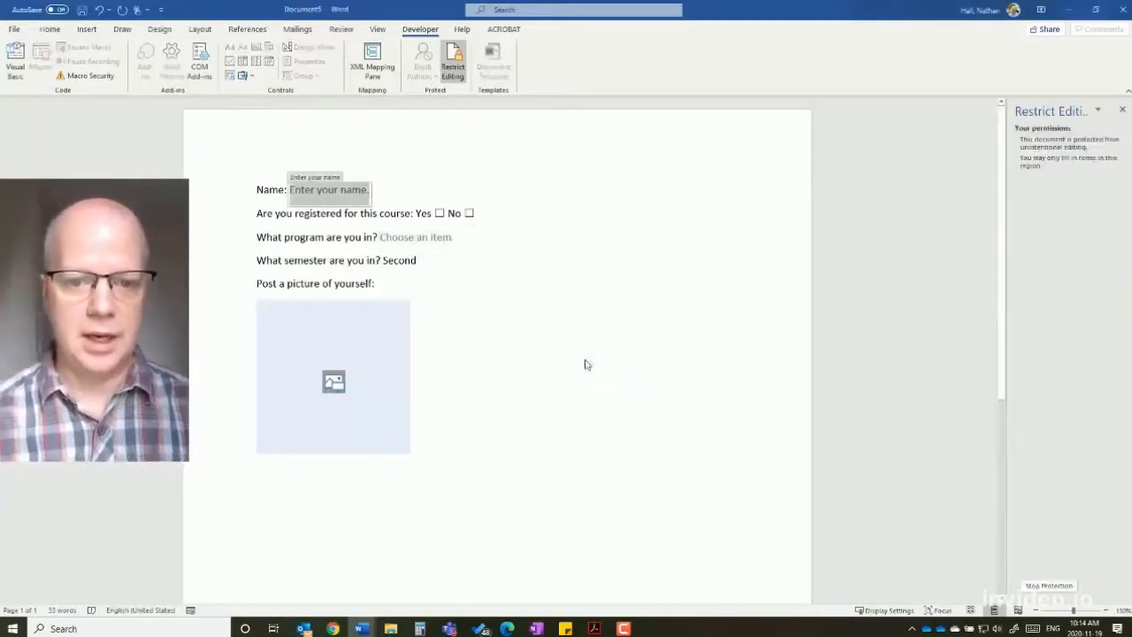
pyautogui.doubleClick(324, 239)
pyautogui.click(266, 265)
pyautogui.click(262, 219)
pyautogui.click(263, 194)
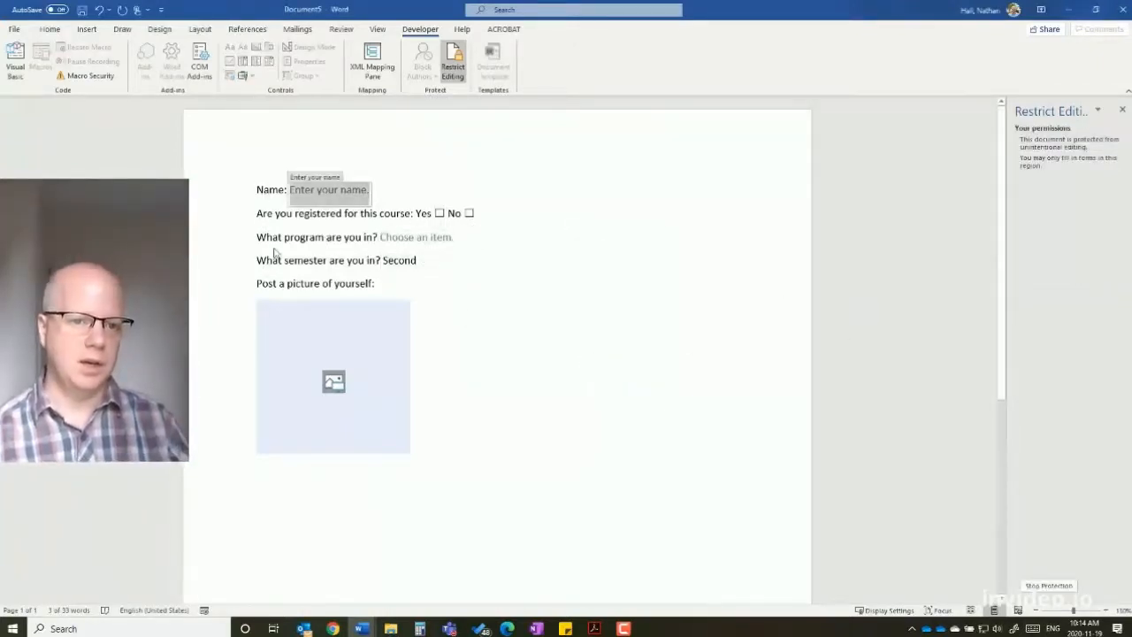
pyautogui.click(274, 250)
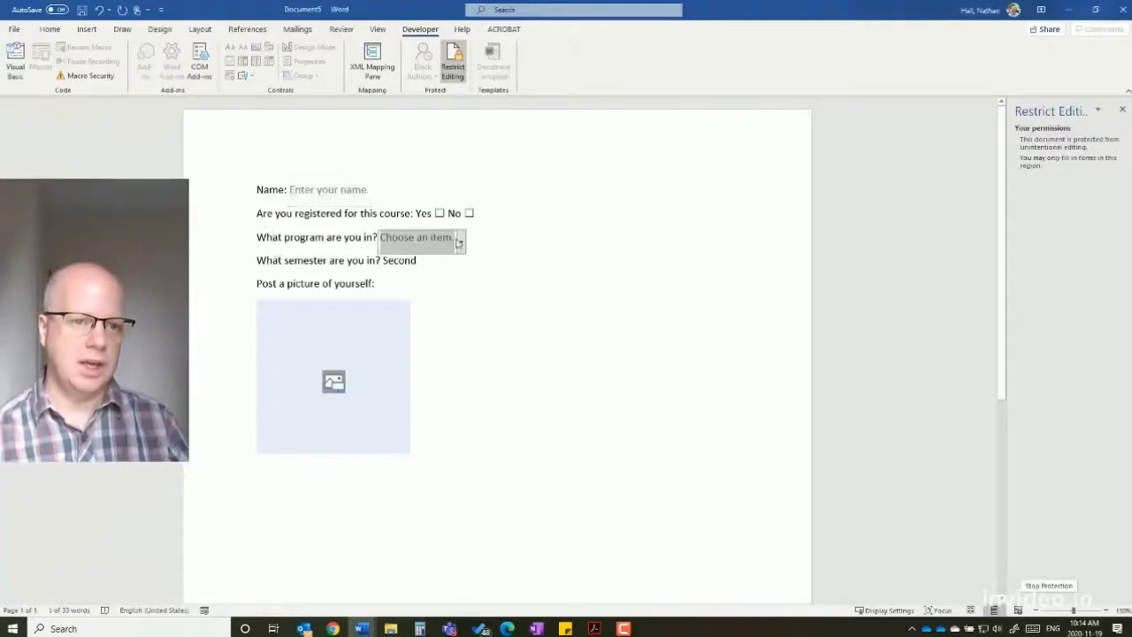
pyautogui.click(398, 262)
pyautogui.press('Delete')
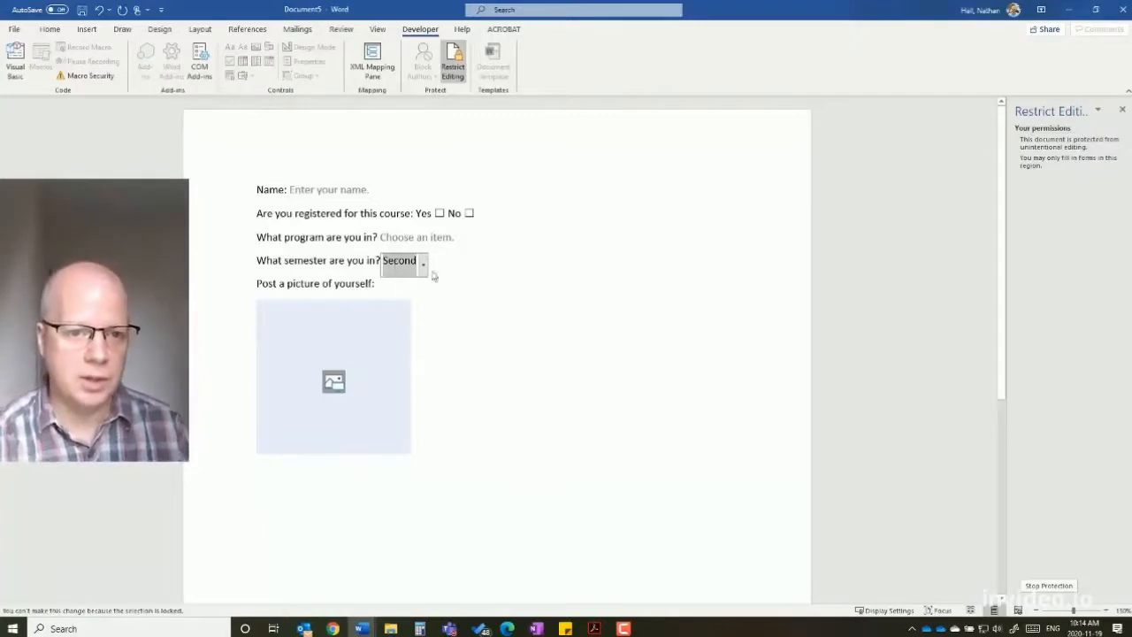
pyautogui.click(424, 270)
pyautogui.click(408, 283)
pyautogui.press('Tab')
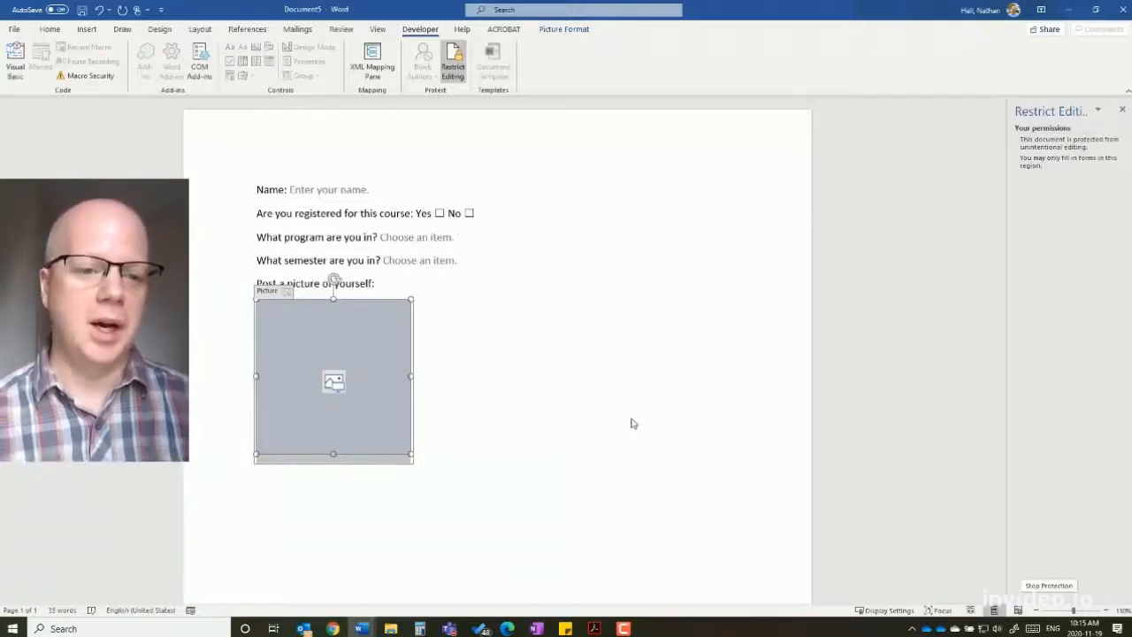
pyautogui.click(411, 260)
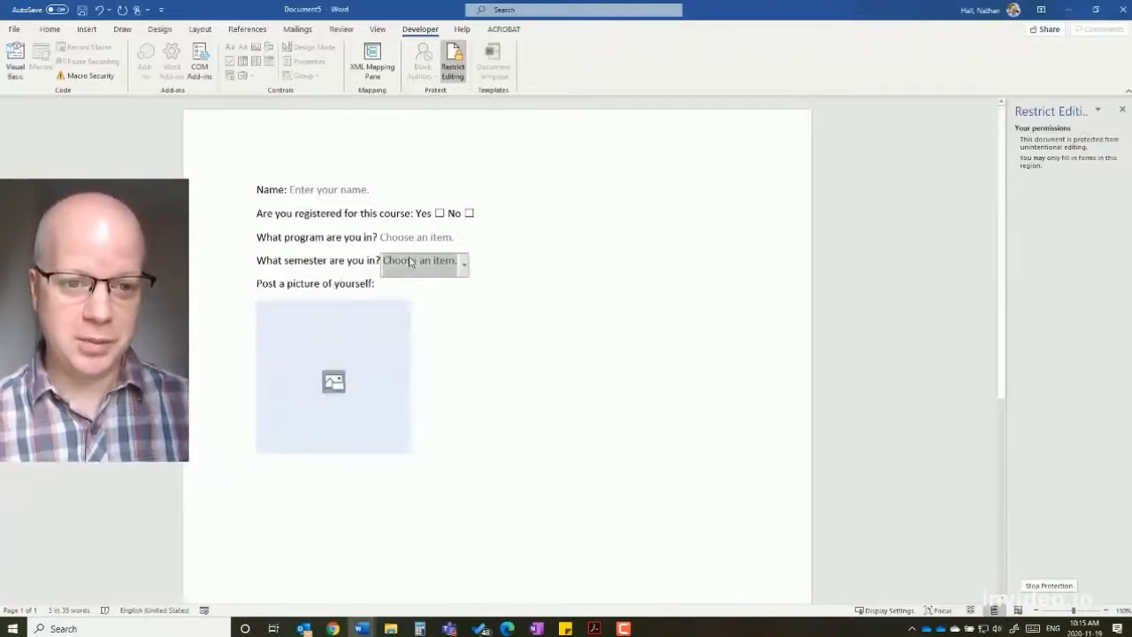
pyautogui.click(463, 265)
pyautogui.click(409, 306)
pyautogui.click(722, 337)
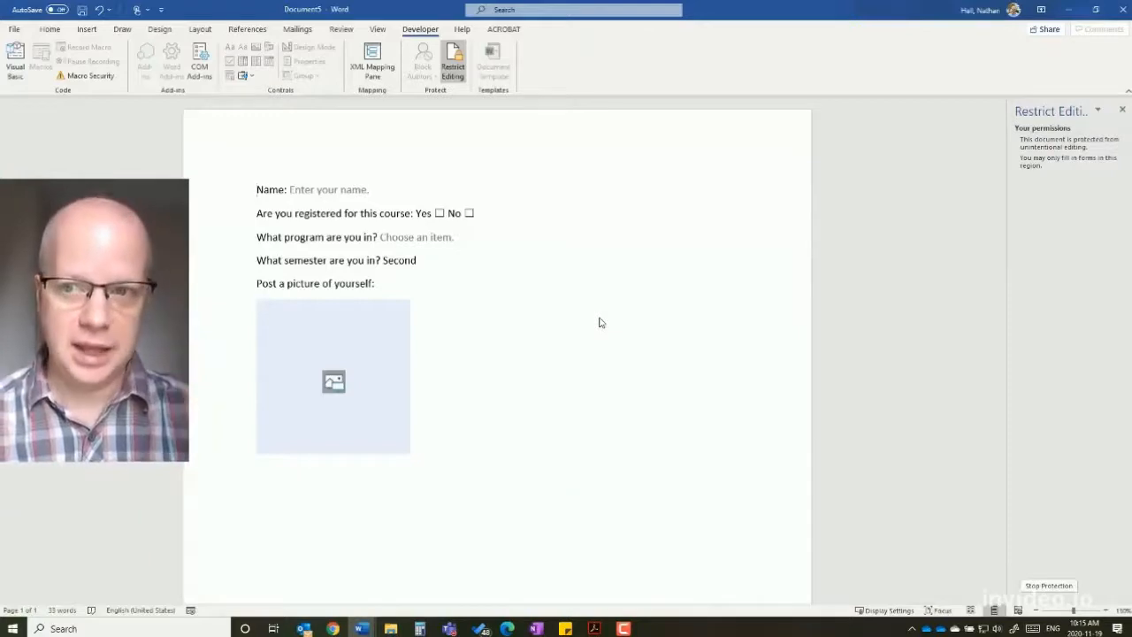
# - Stop the form protection in the Restrict Editing pane by entering its password
pyautogui.click(454, 67)
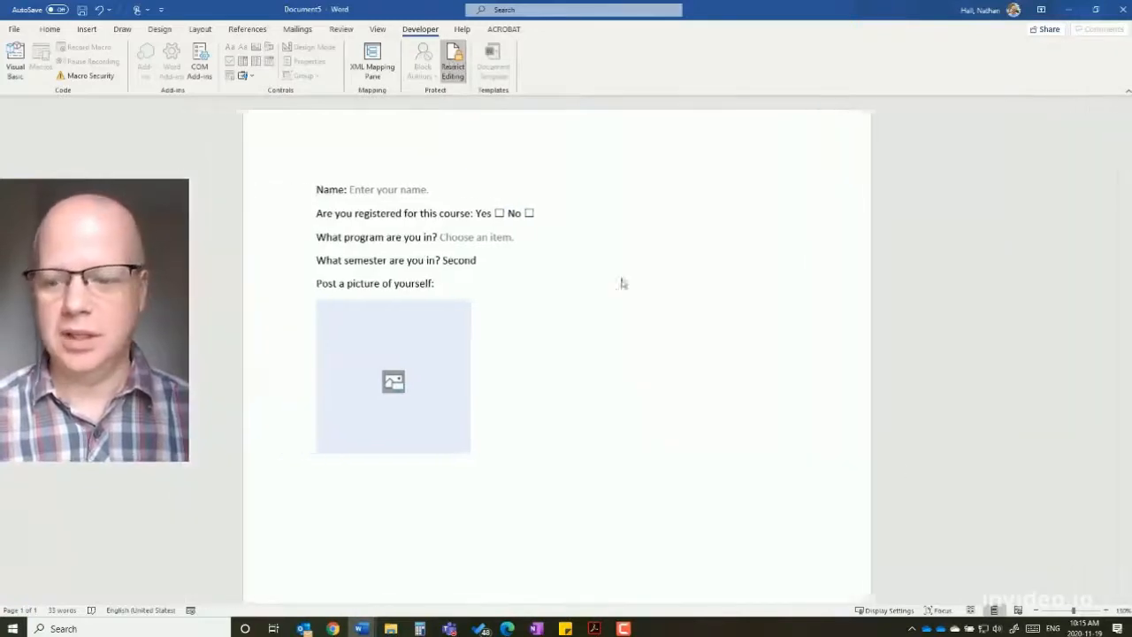
pyautogui.click(453, 67)
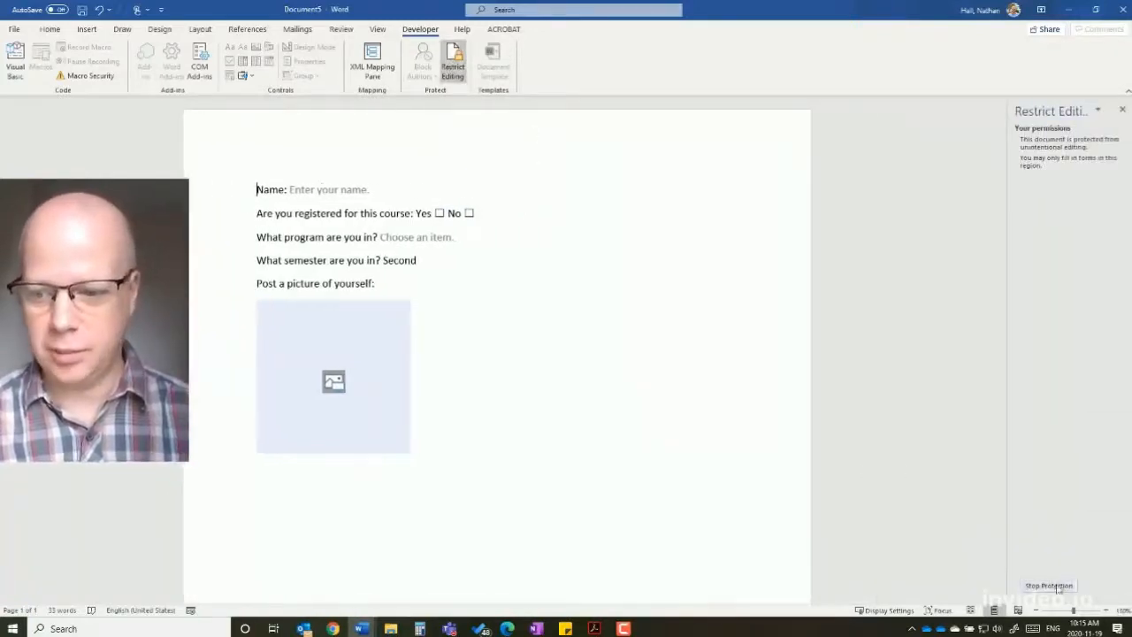
pyautogui.click(1049, 585)
pyautogui.write('123456')
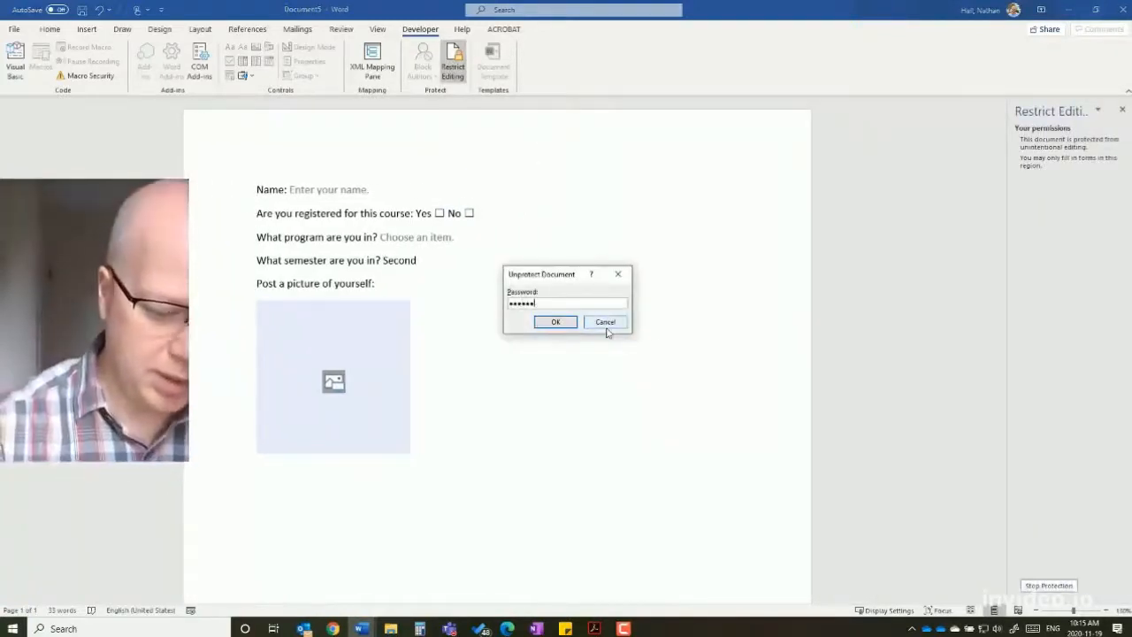
pyautogui.press('Return')
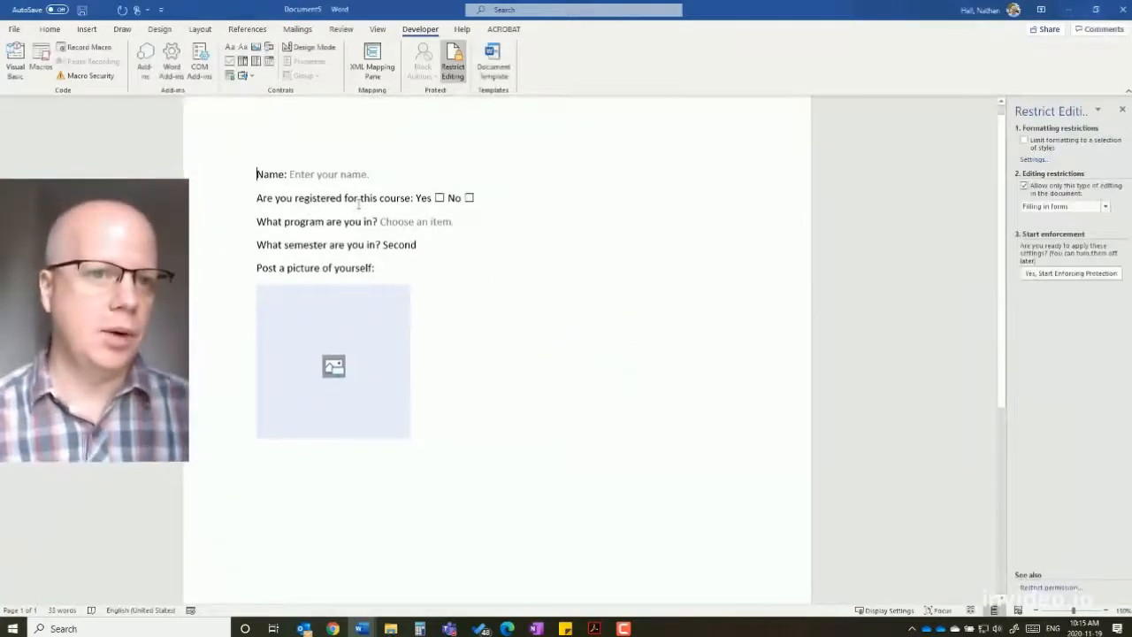
pyautogui.click(378, 28)
pyautogui.click(341, 29)
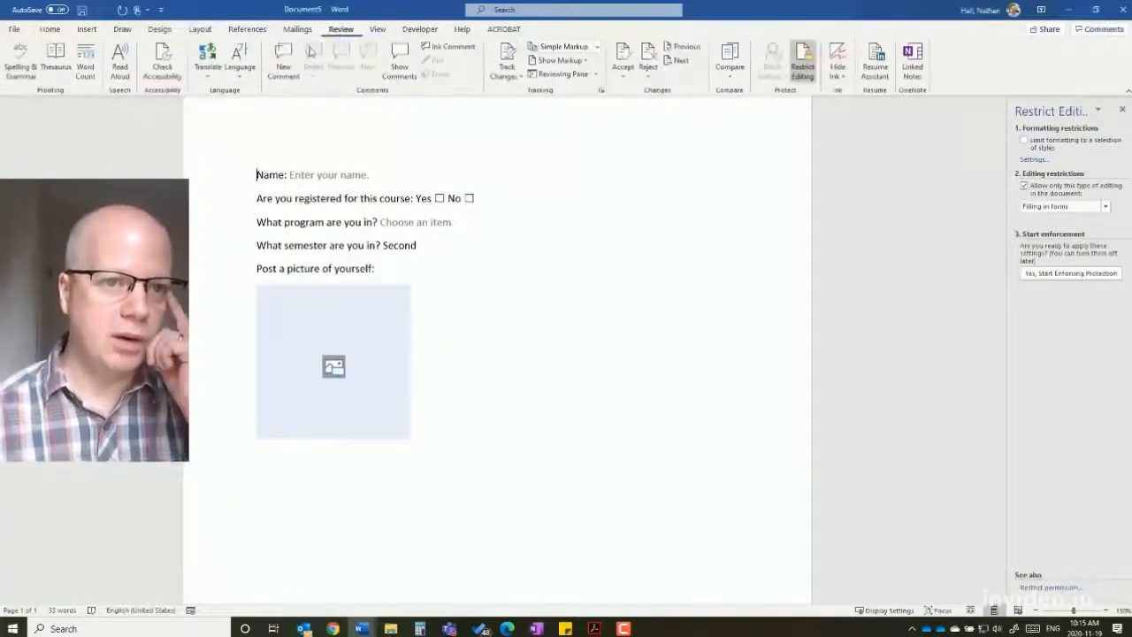